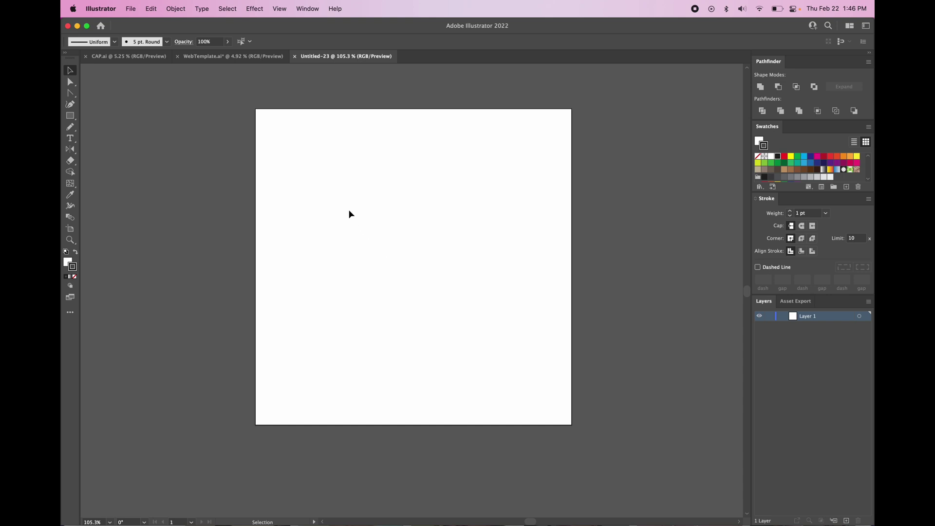
# Step: Create a new document using the 5 × 5 inch custom preset
pyautogui.click(131, 8)
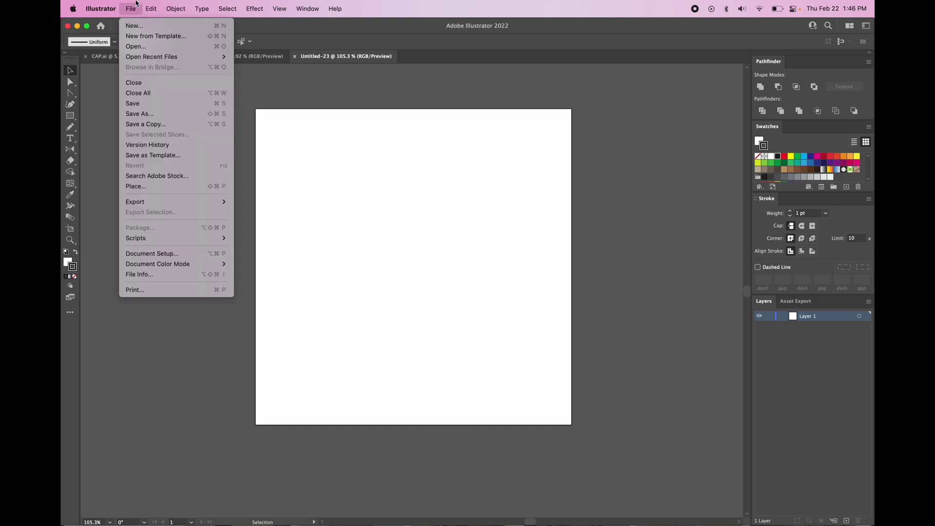
pyautogui.click(136, 30)
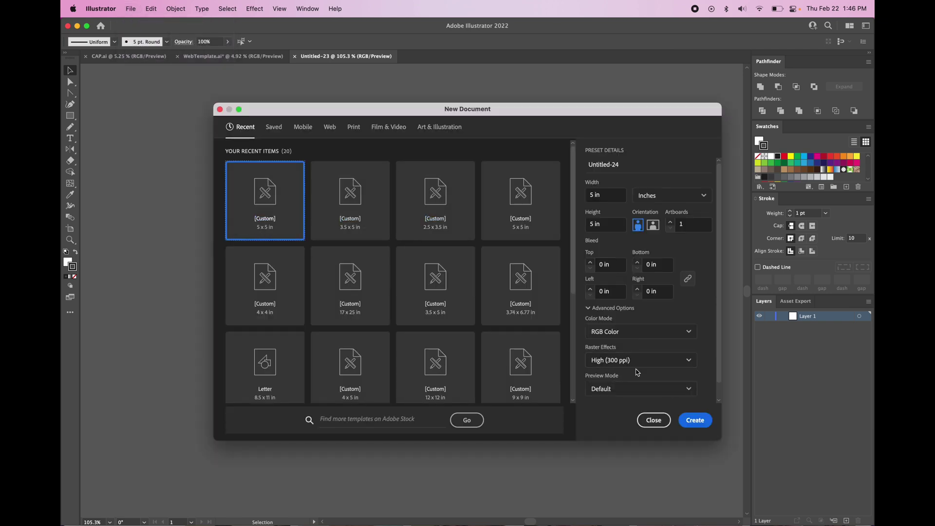
pyautogui.click(694, 419)
pyautogui.hscroll(2, 635, 274)
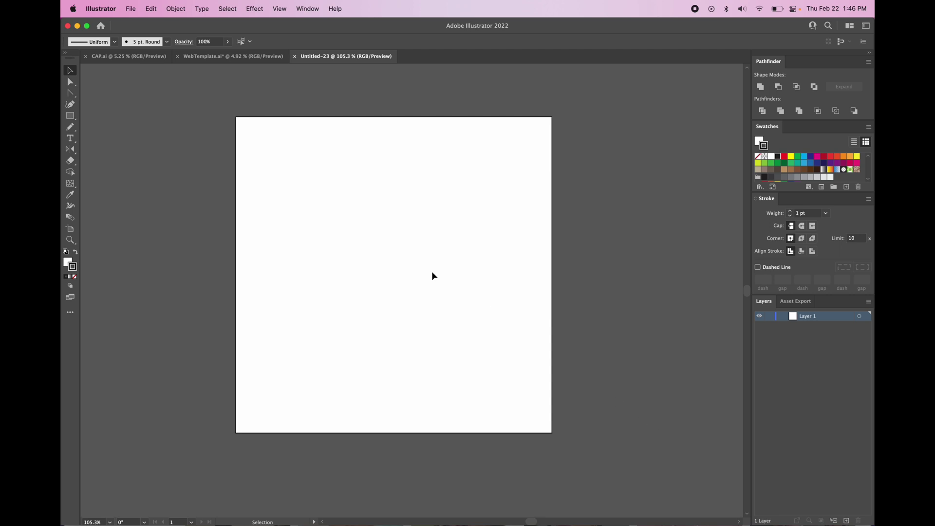
# Step: Place a text object on the artboard and type 'it's cool to be kind'
pyautogui.click(70, 139)
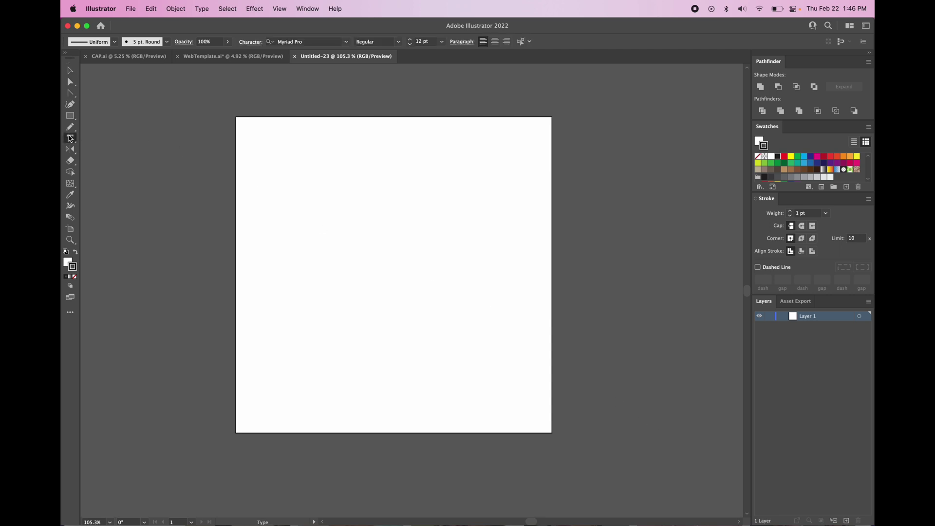
pyautogui.click(316, 225)
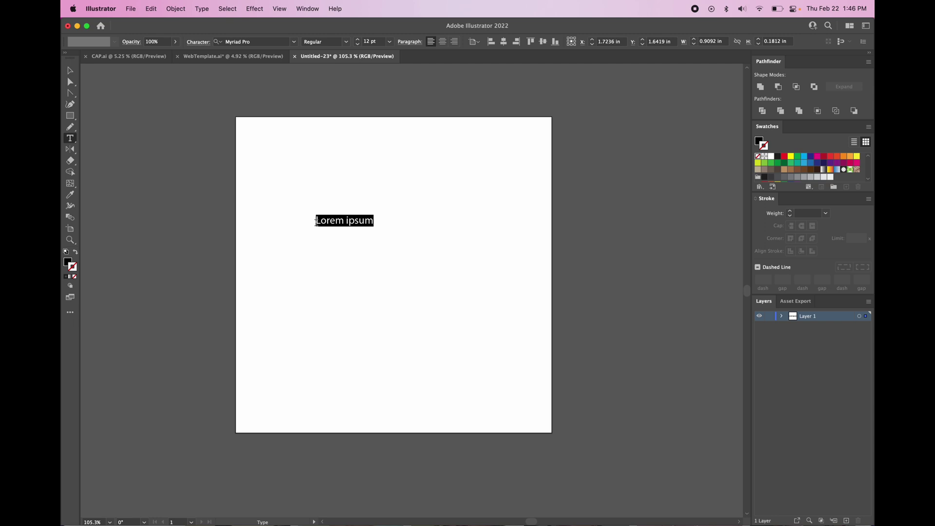
pyautogui.write("it's coo")
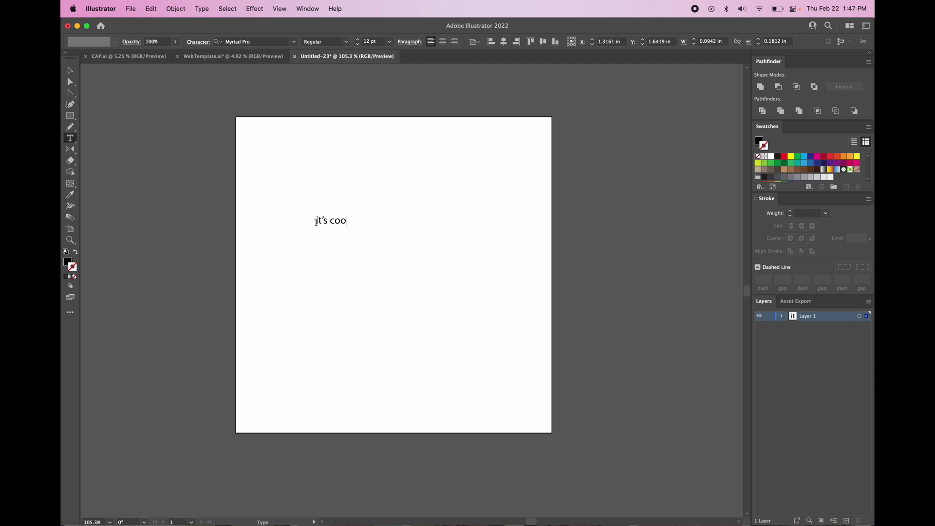
pyautogui.write('l to be kind')
# Step: Break 'be kind' onto a second line and select the first line 'it's cool to'
pyautogui.click(363, 222)
pyautogui.press('Return')
pyautogui.moveTo(361, 220); pyautogui.dragTo(316, 220)
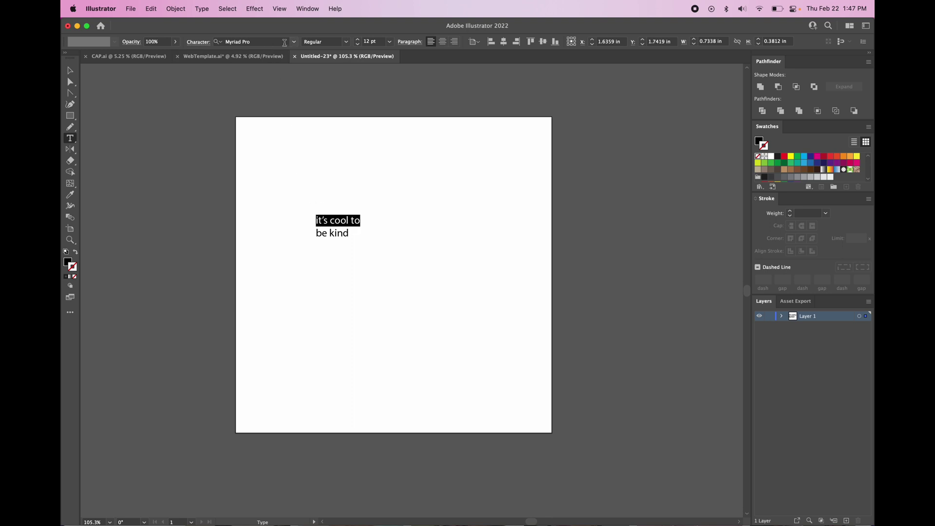
pyautogui.click(294, 45)
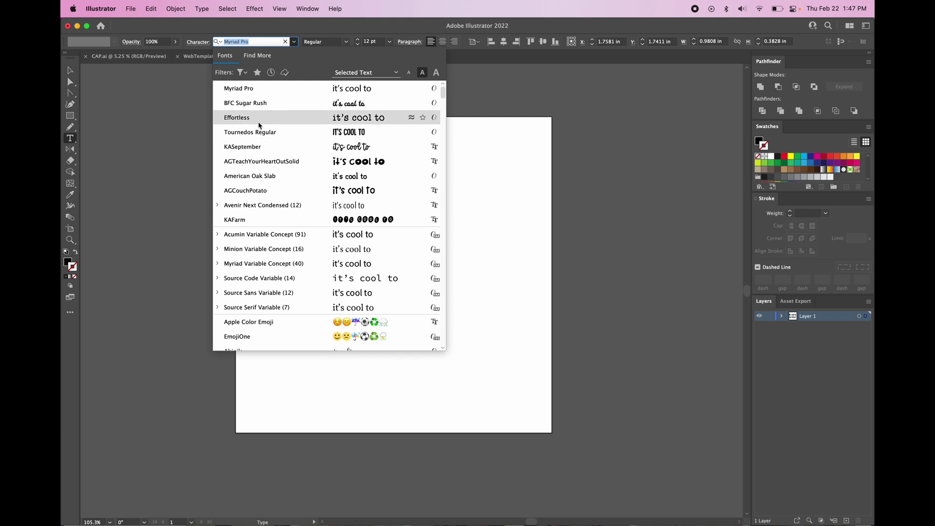
# Step: Search fonts for 'bfc' and set 'it's cool to' in BFC Candy Corn
pyautogui.write('bfc')
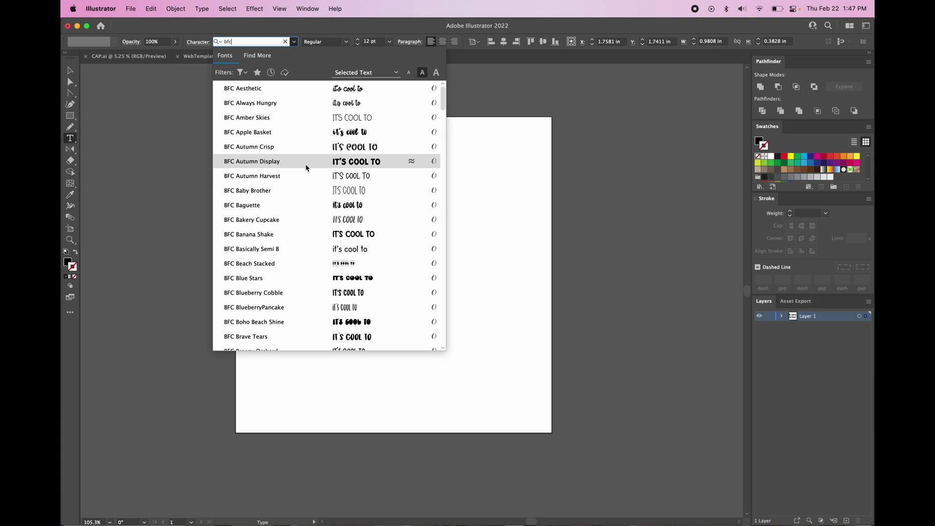
pyautogui.scroll(-5, 305, 167)
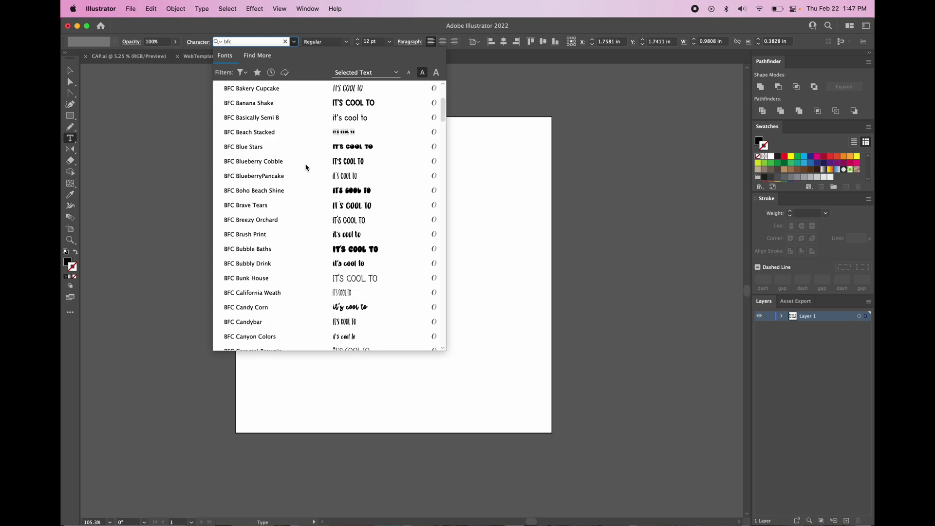
pyautogui.scroll(-2, 306, 167)
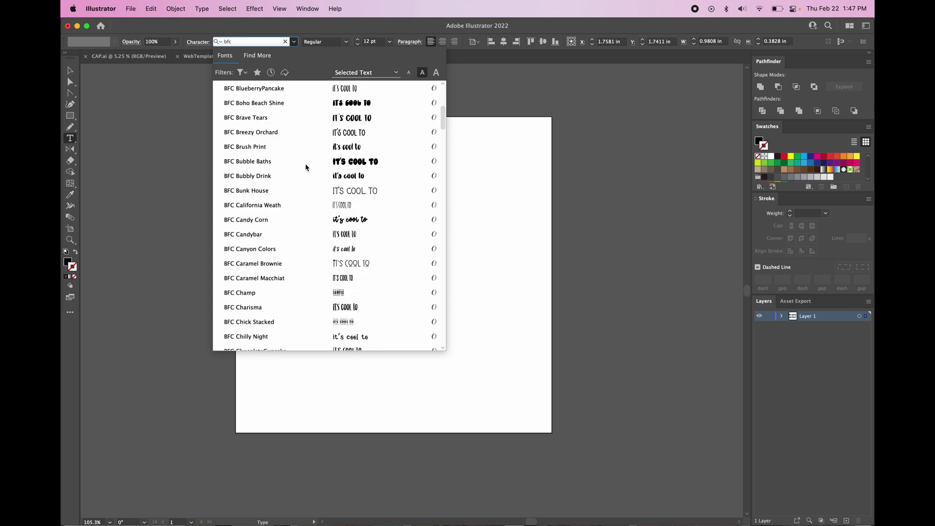
pyautogui.click(299, 219)
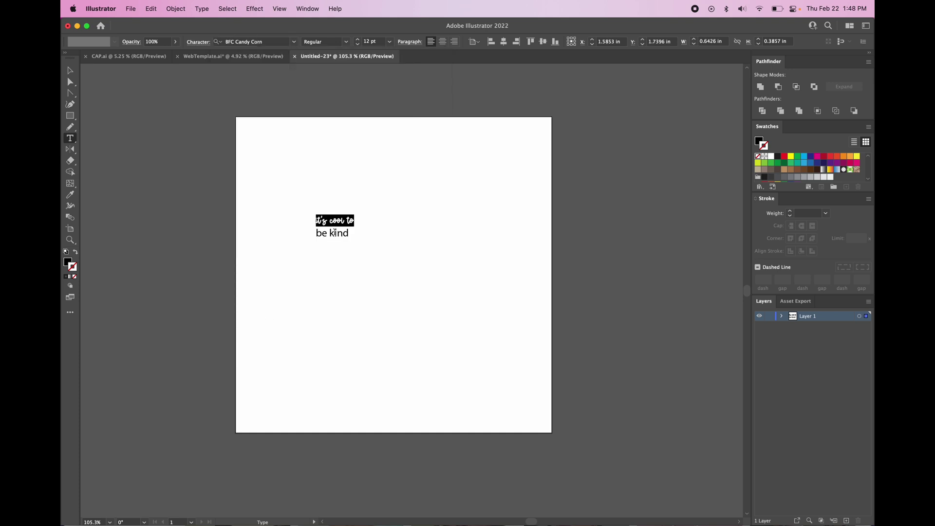
# Step: Set the second line in BFC Autumn Display and finish text editing
pyautogui.tripleClick(334, 233)
pyautogui.click(293, 42)
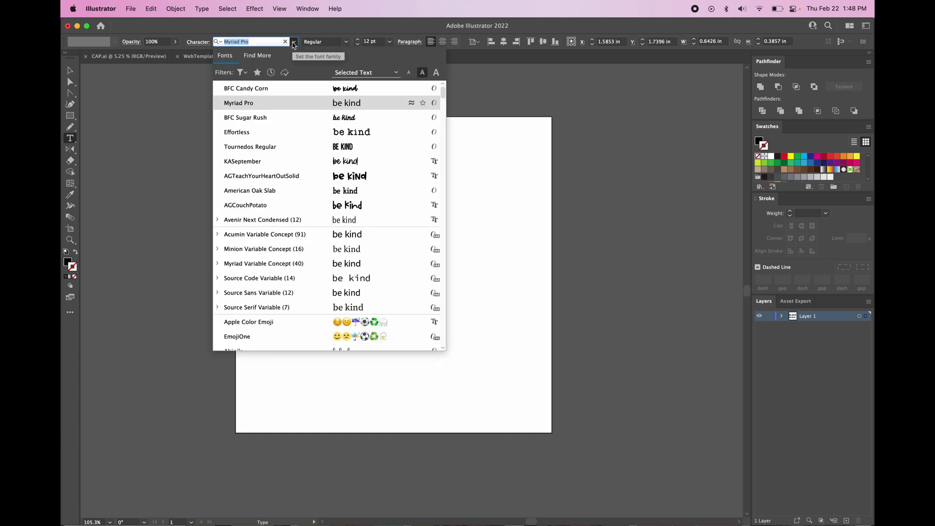
pyautogui.write('bfc')
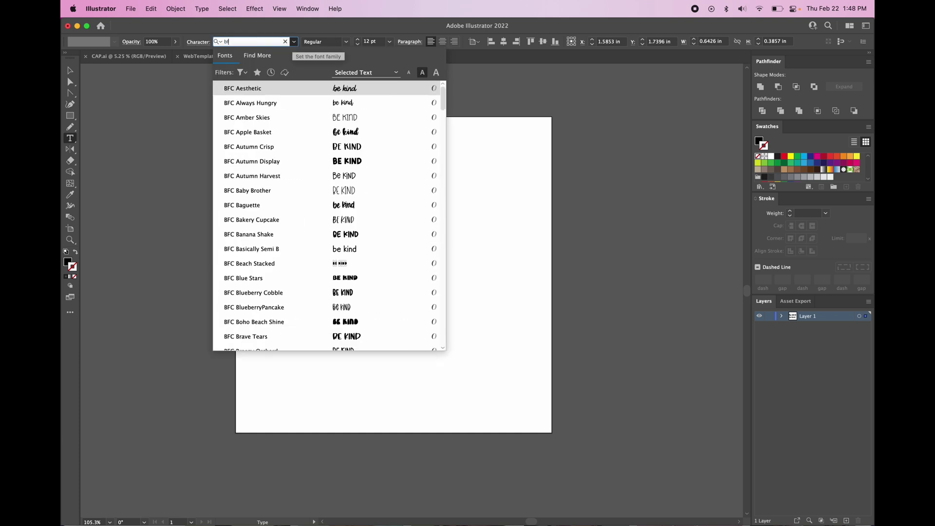
pyautogui.click(287, 161)
pyautogui.press('Escape')
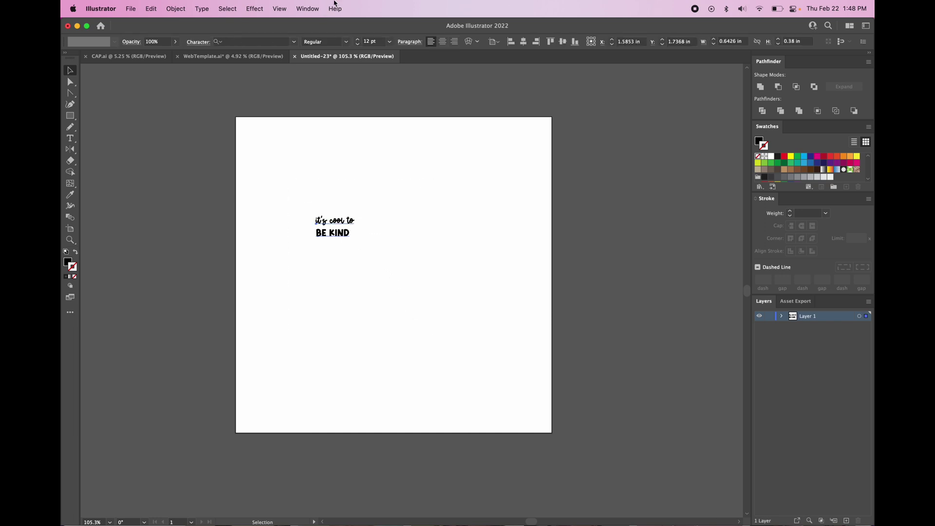
# Step: Show the bounding box and scale the phrase up from its corner handle
pyautogui.click(306, 3)
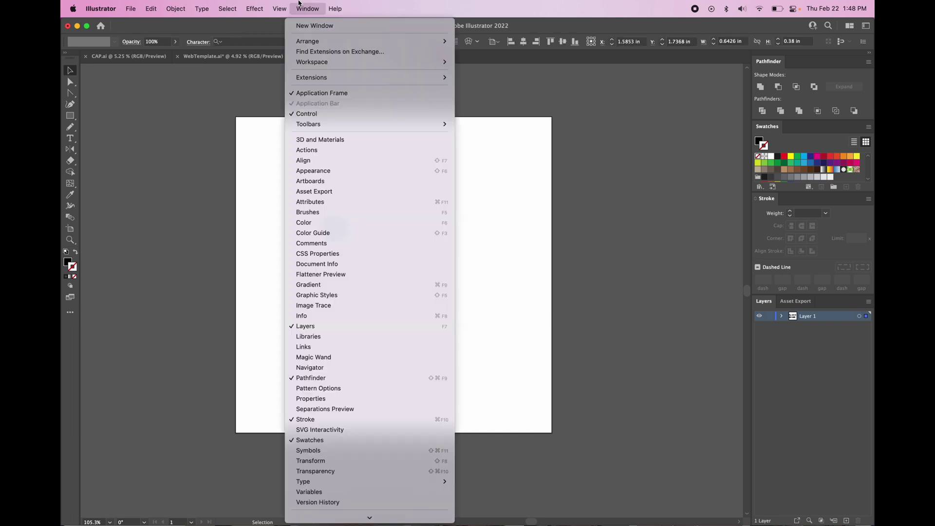
pyautogui.moveTo(285, 6)
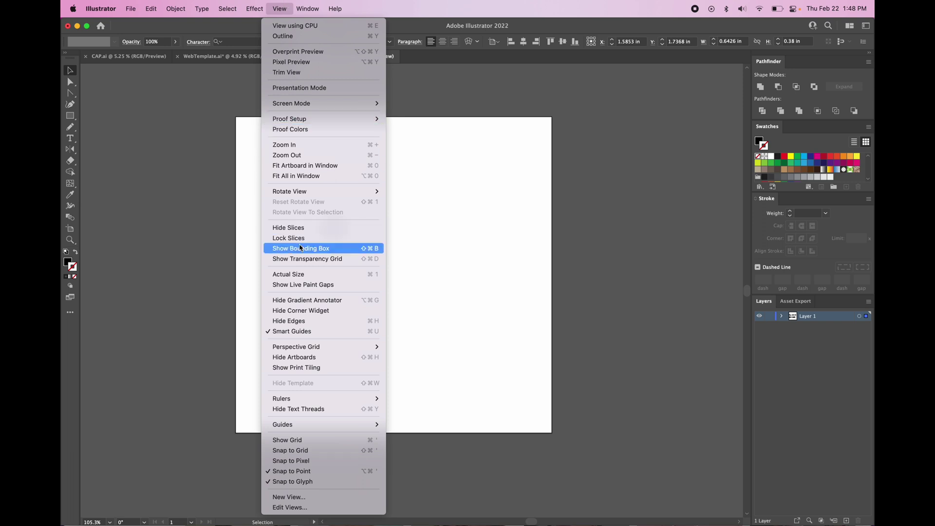
pyautogui.click(314, 250)
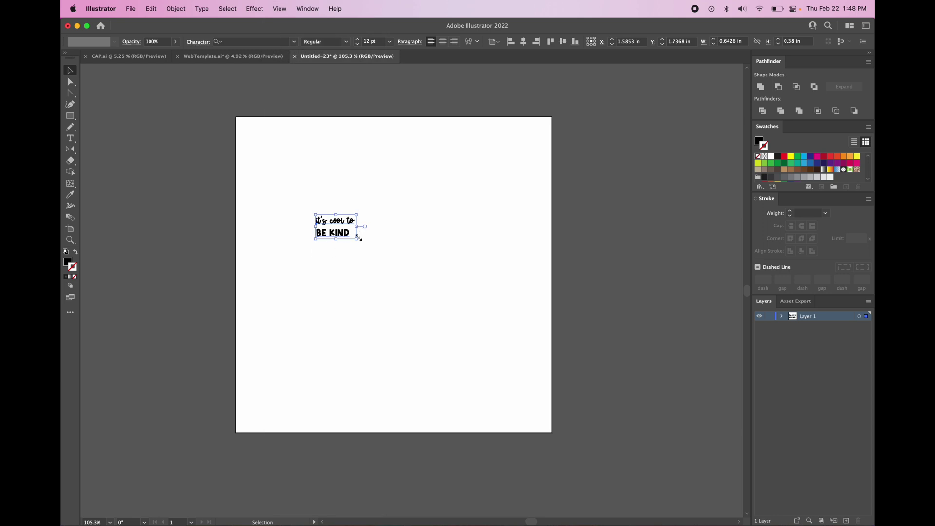
pyautogui.moveTo(357, 239); pyautogui.dragTo(478, 341)
pyautogui.click(432, 335)
pyautogui.press('super+z')
# Step: Move the phrase toward the artboard center and center-align the two lines
pyautogui.click(381, 290)
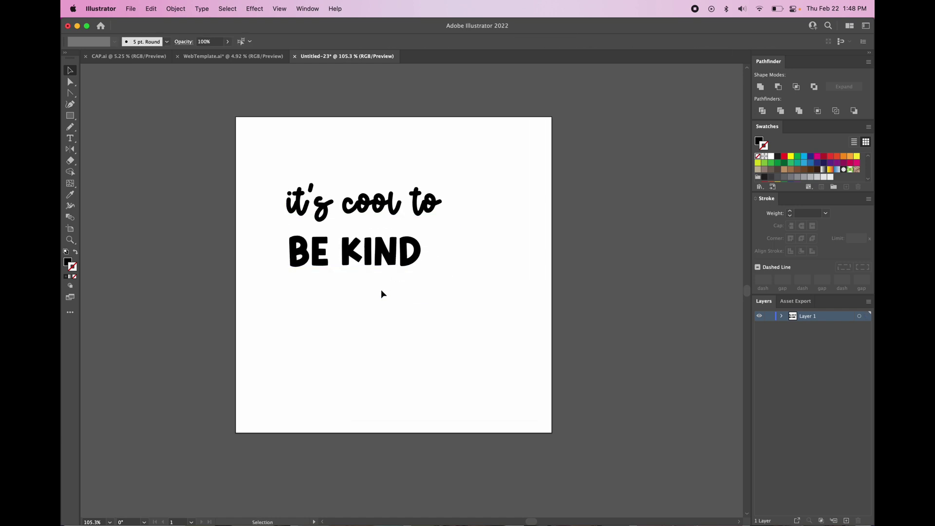
pyautogui.scroll(2, 380, 290)
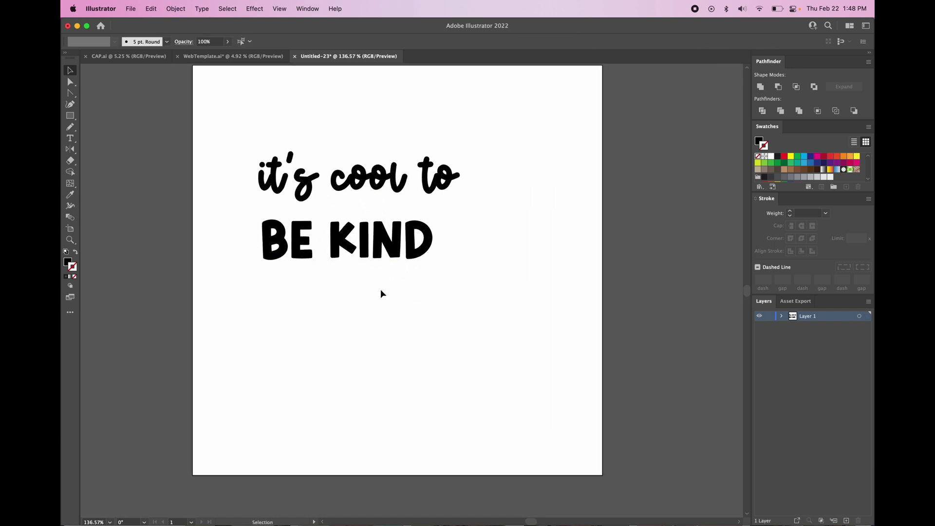
pyautogui.moveTo(369, 260); pyautogui.dragTo(402, 275)
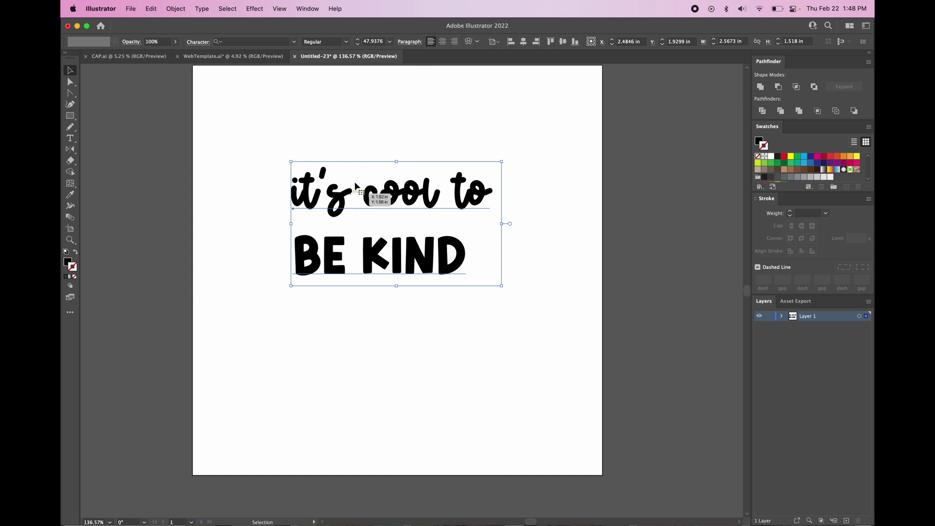
pyautogui.click(443, 42)
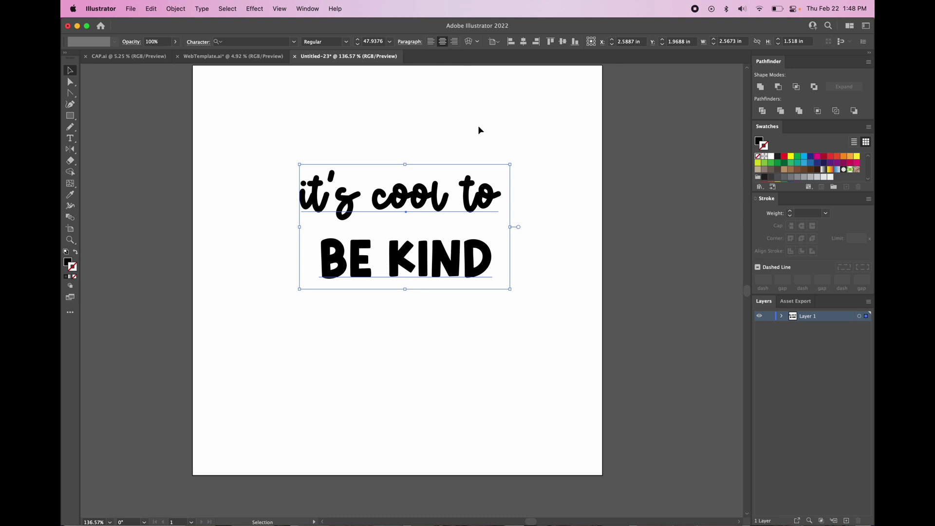
pyautogui.click(399, 111)
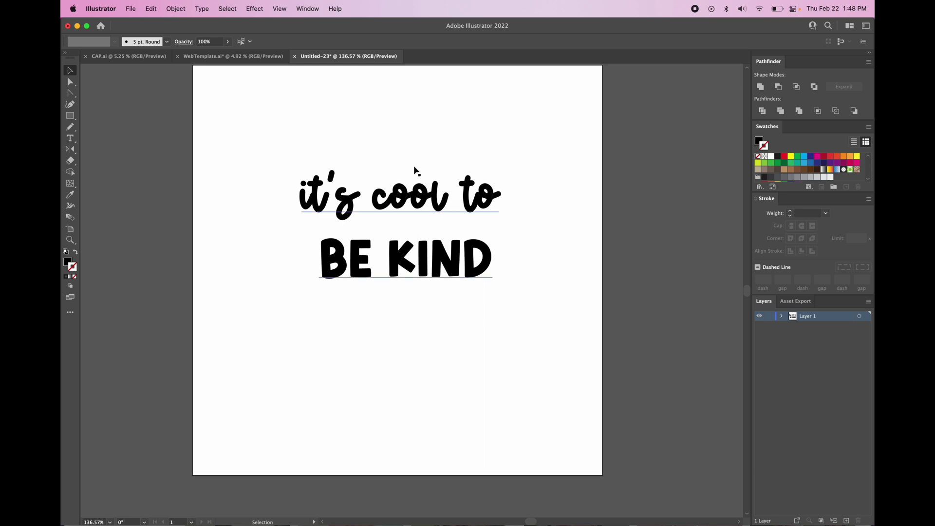
pyautogui.click(412, 210)
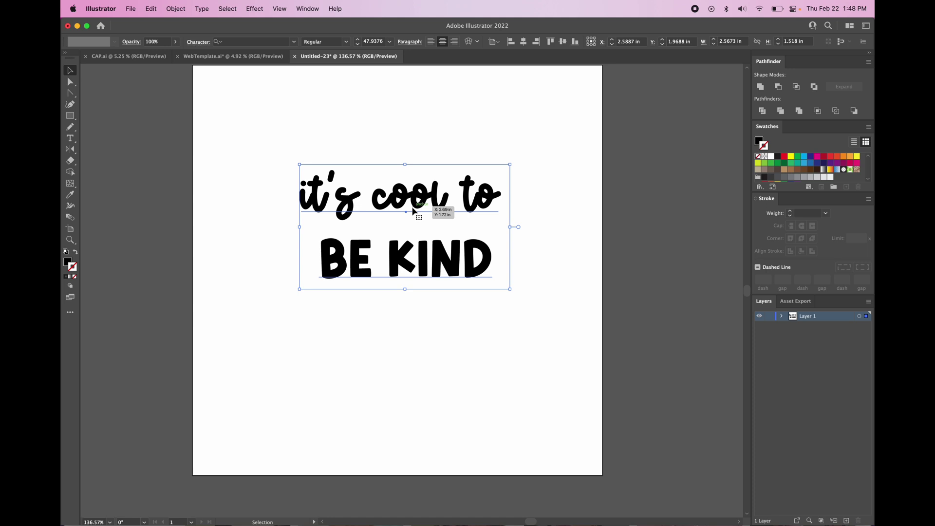
# Step: Expand the text into outlined letter shapes, about 2.46 × 1.32 in, and zoom out
pyautogui.click(176, 8)
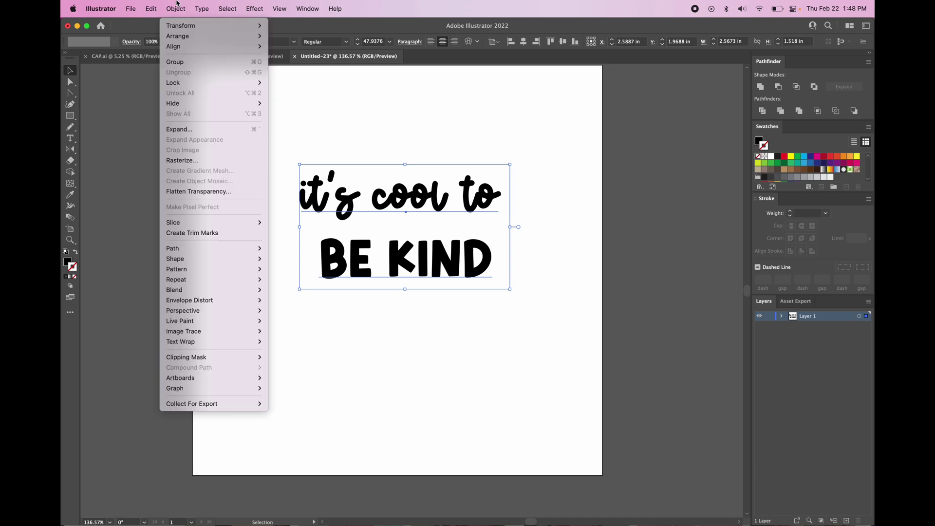
pyautogui.click(187, 130)
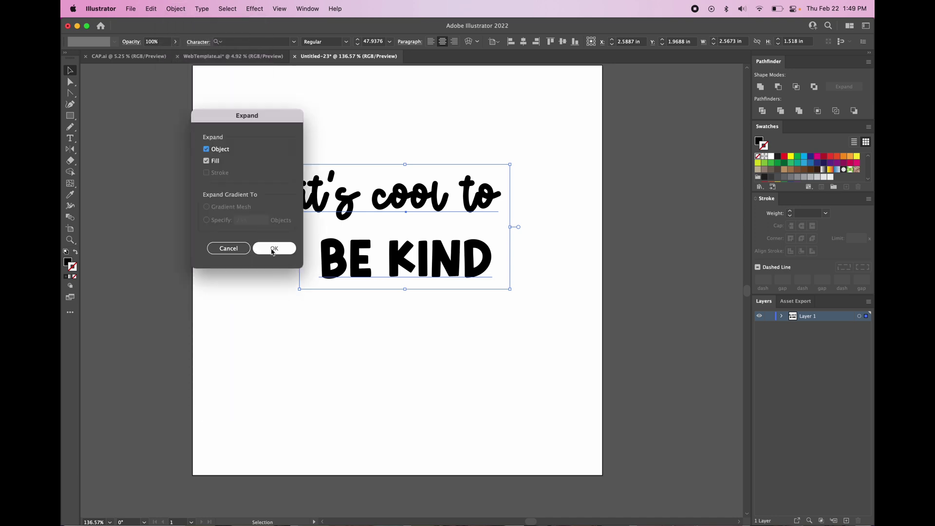
pyautogui.click(273, 250)
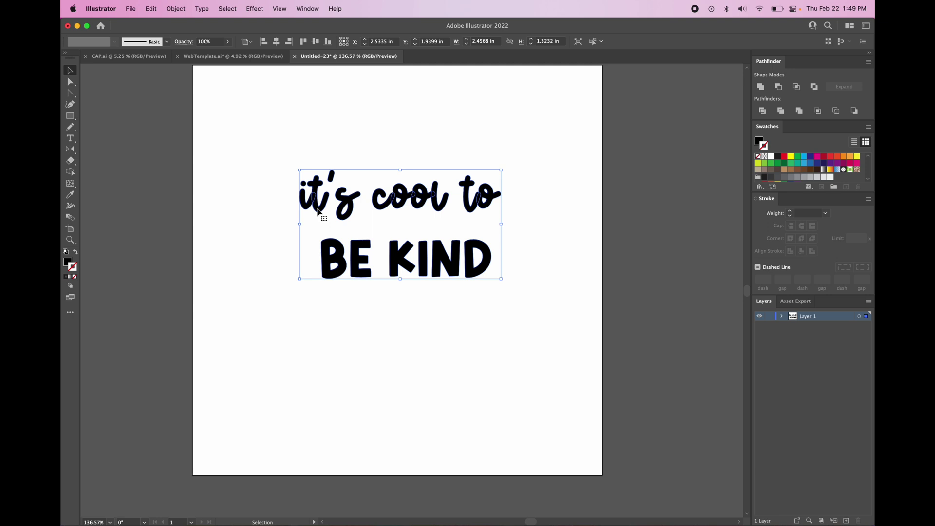
pyautogui.scroll(5, 317, 212)
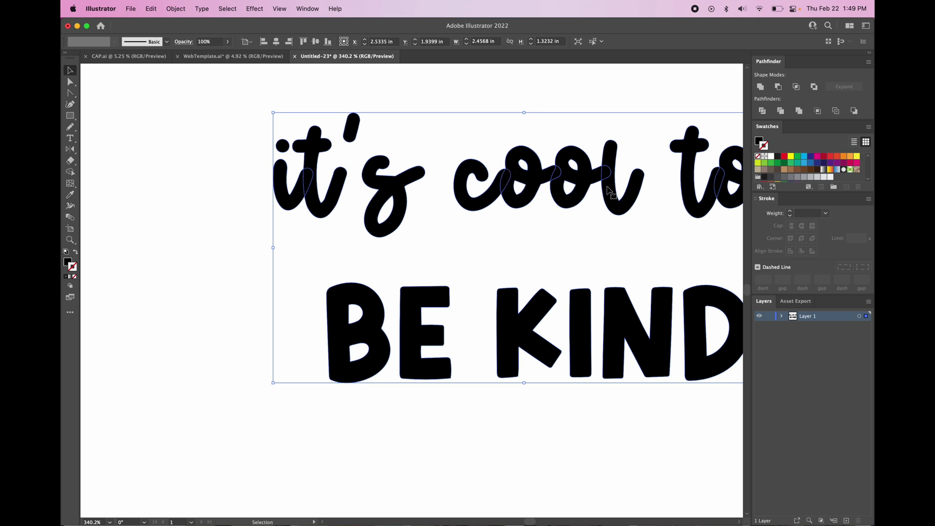
pyautogui.press('super+minus')
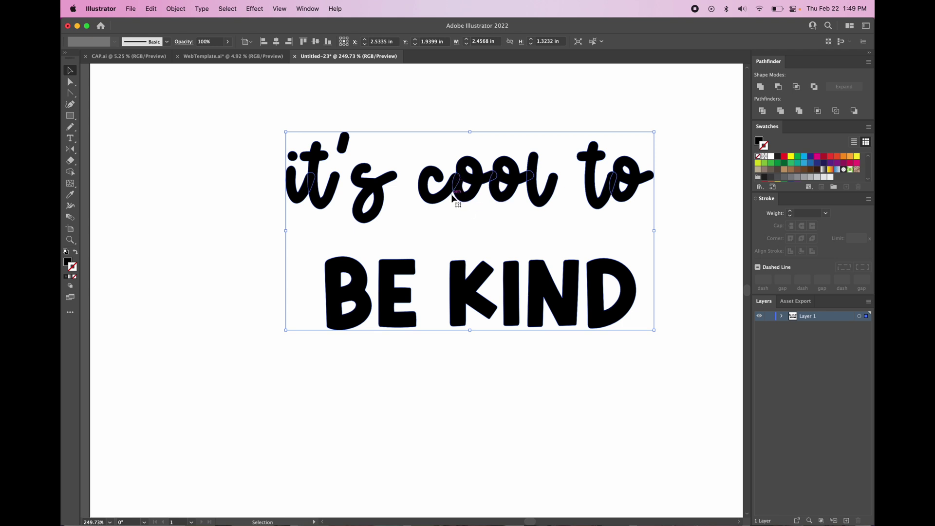
pyautogui.scroll(-3, 439, 216)
pyautogui.hscroll(2, 438, 215)
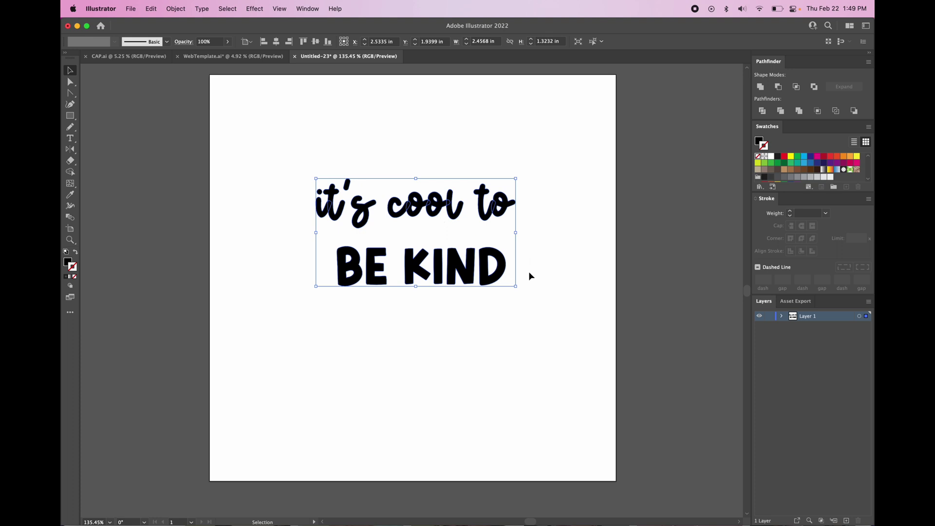
# Step: Ungroup the lettering and expand Layer 1 to show the individual letters
pyautogui.click(174, 8)
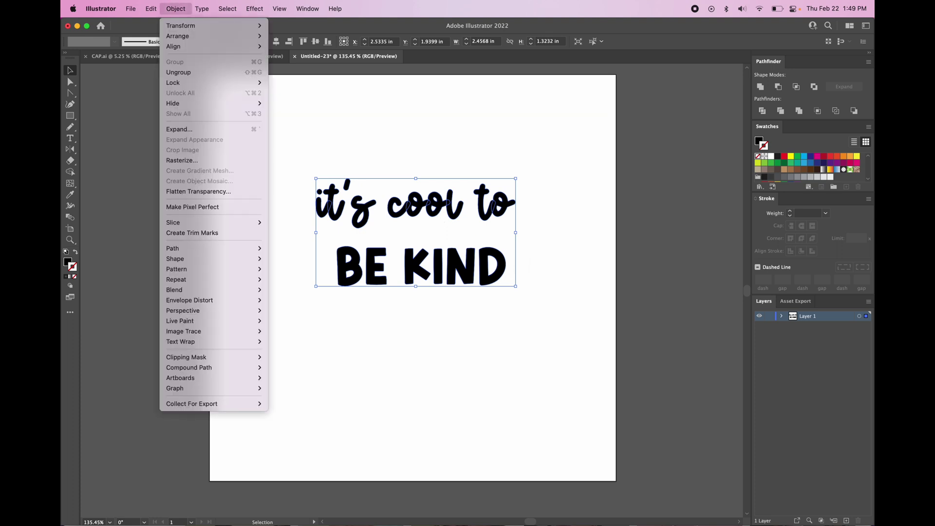
pyautogui.click(184, 73)
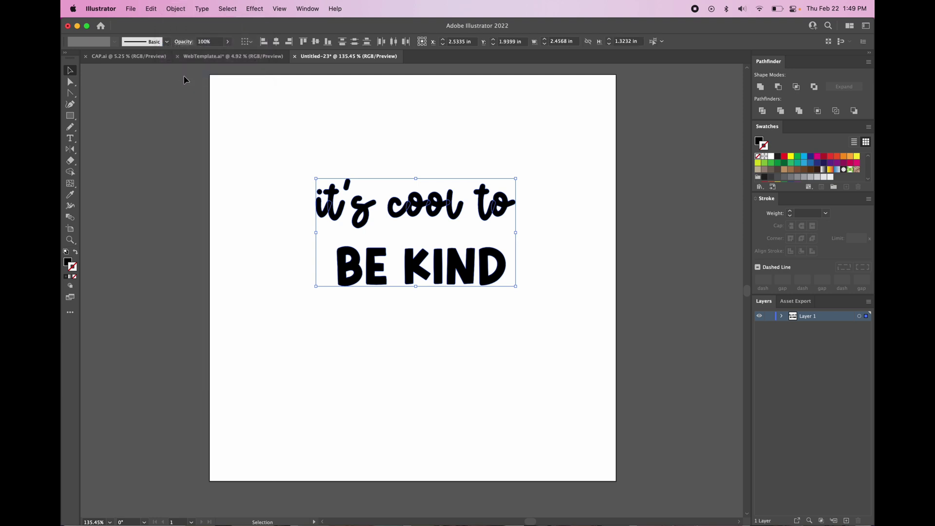
pyautogui.click(546, 401)
pyautogui.click(781, 316)
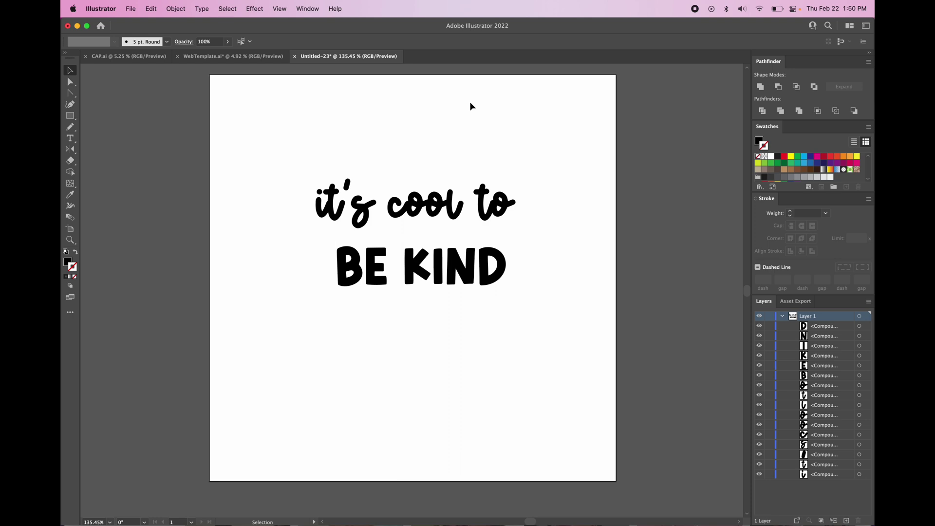
# Step: Nudge the 'o' of 'to' slightly left
pyautogui.scroll(5, 383, 165)
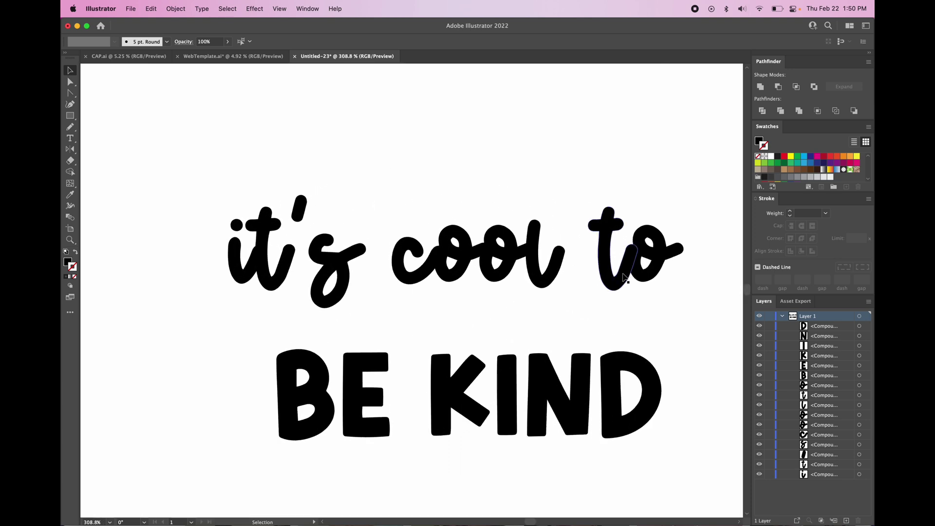
pyautogui.scroll(2, 280, 252)
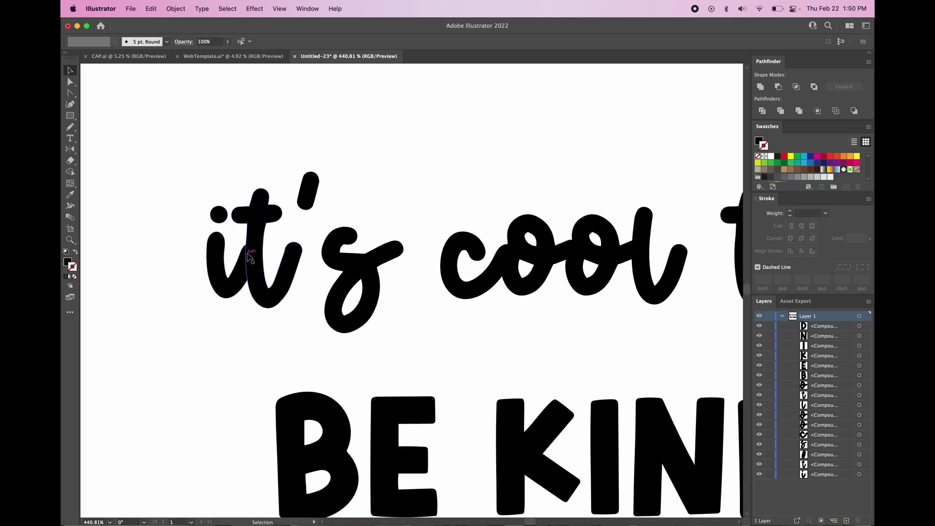
pyautogui.scroll(-2, 249, 255)
pyautogui.hscroll(3, 248, 254)
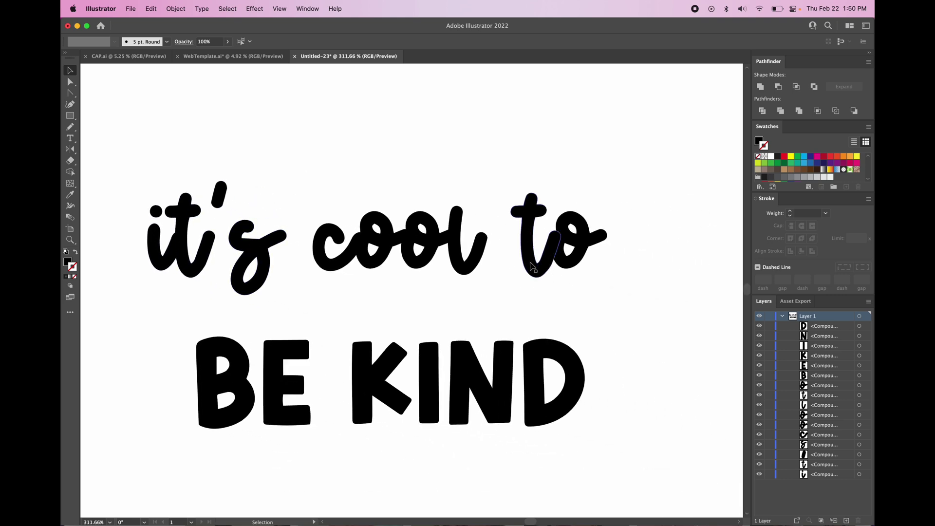
pyautogui.scroll(3, 575, 253)
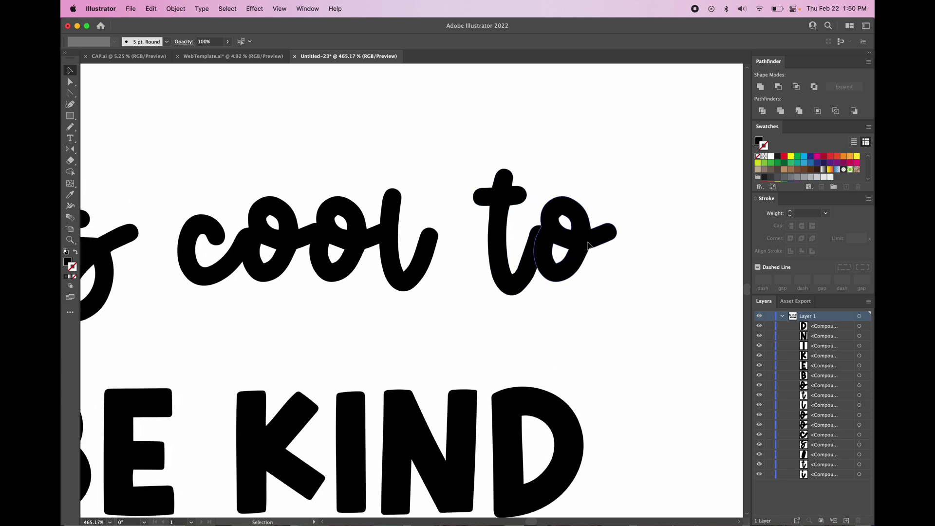
pyautogui.moveTo(588, 245); pyautogui.dragTo(582, 245)
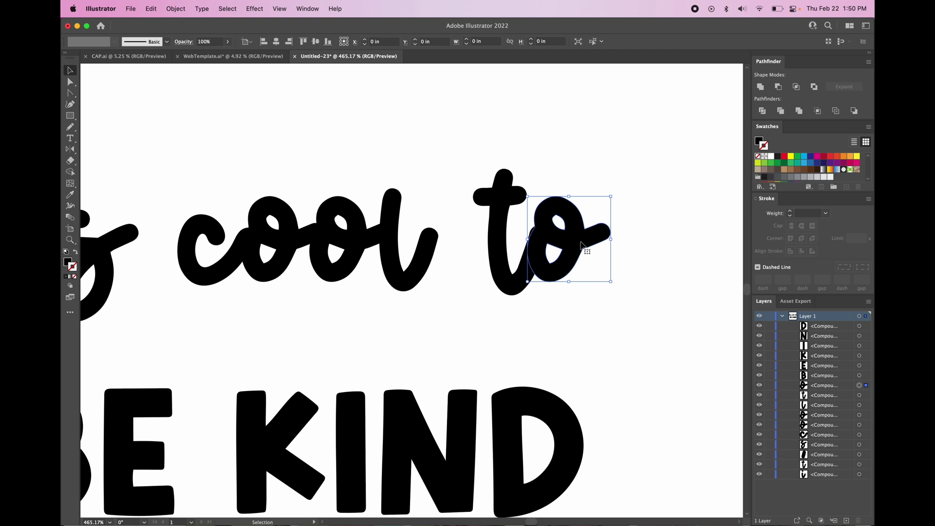
pyautogui.click(608, 336)
pyautogui.scroll(-3, 609, 337)
pyautogui.scroll(3, 390, 296)
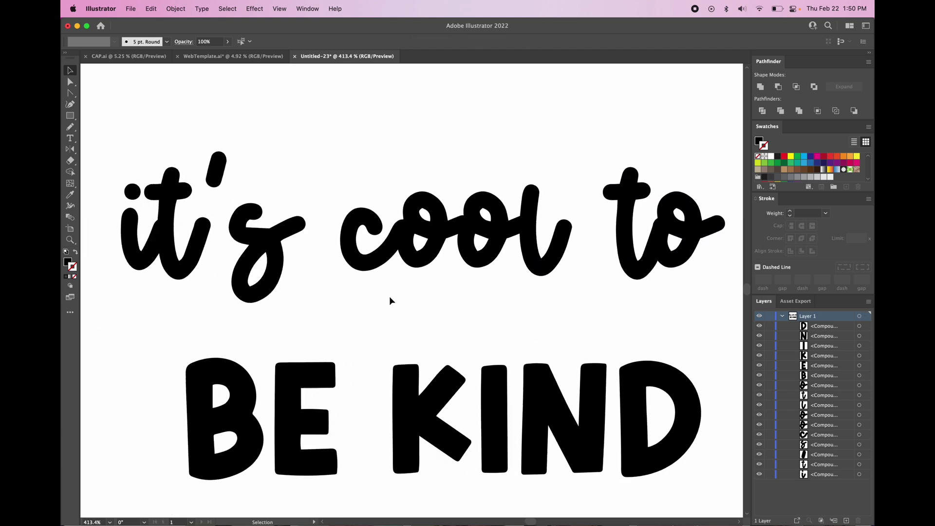
# Step: Nudge the 'c' of 'cool' right and the 's' of 'it's' left
pyautogui.moveTo(380, 265); pyautogui.dragTo(319, 249)
pyautogui.click(385, 284)
pyautogui.hscroll(-3, 384, 284)
pyautogui.click(329, 151)
pyautogui.scroll(-4, 330, 151)
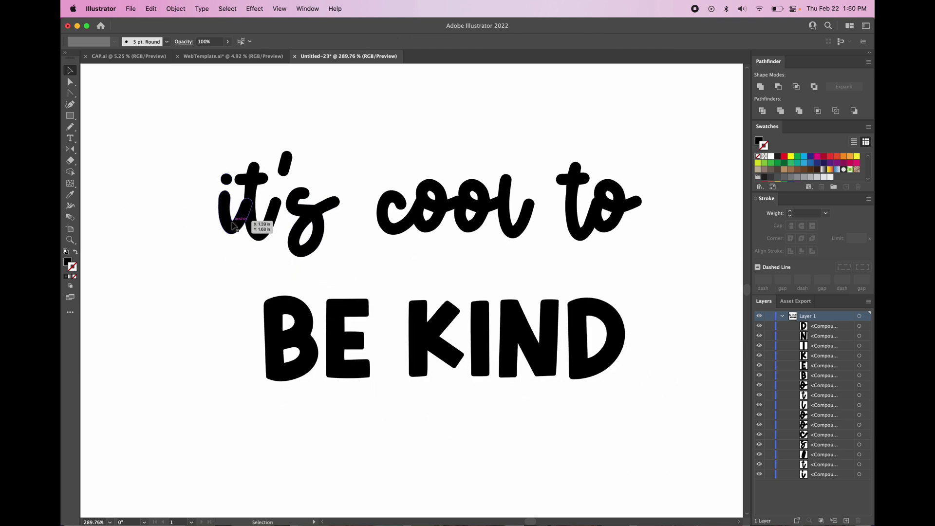
pyautogui.scroll(5, 233, 223)
# Step: Shift the 'i' of 'it's' slightly right
pyautogui.moveTo(226, 177); pyautogui.dragTo(222, 235)
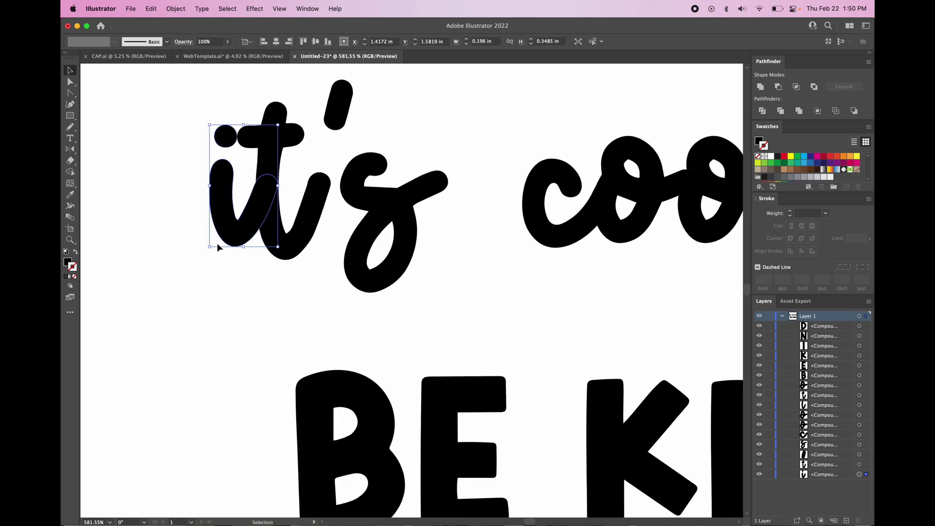
pyautogui.scroll(5, 265, 100)
pyautogui.scroll(5, 180, 323)
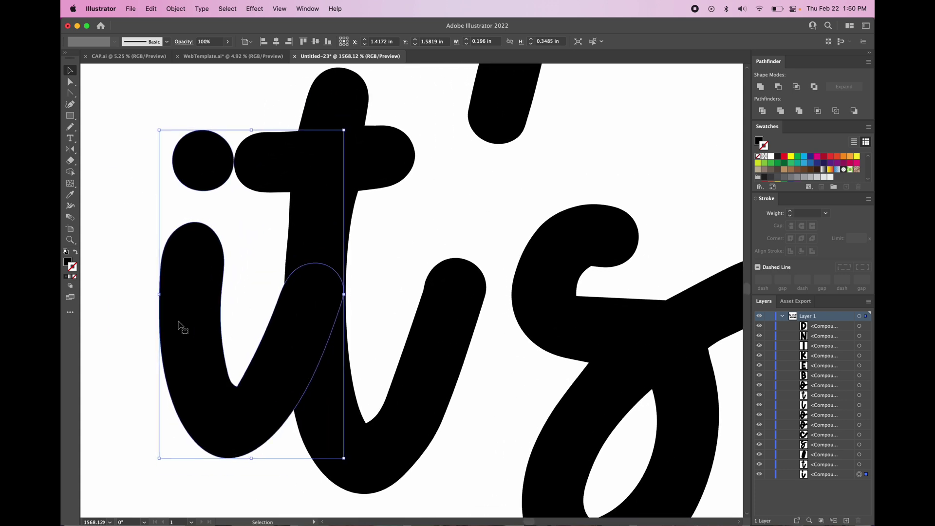
pyautogui.scroll(-8, 178, 323)
pyautogui.scroll(7, 177, 325)
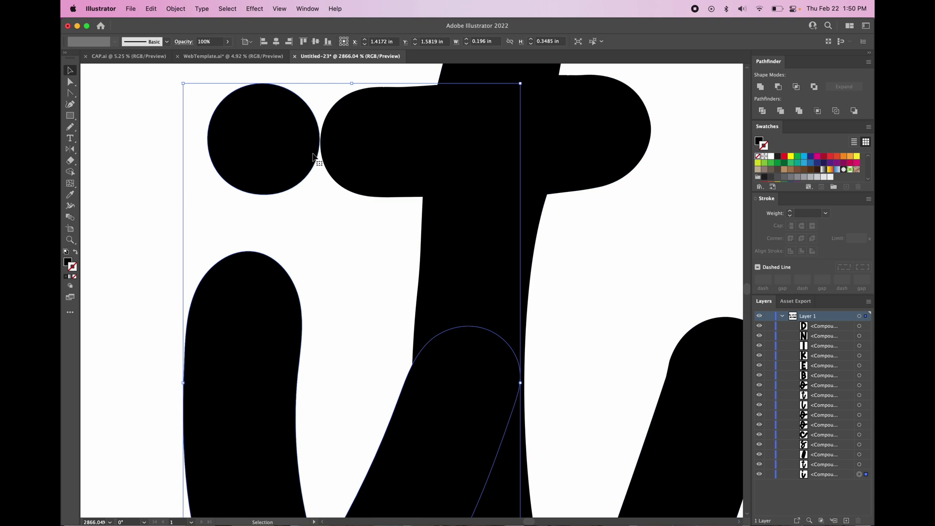
pyautogui.scroll(-3, 319, 225)
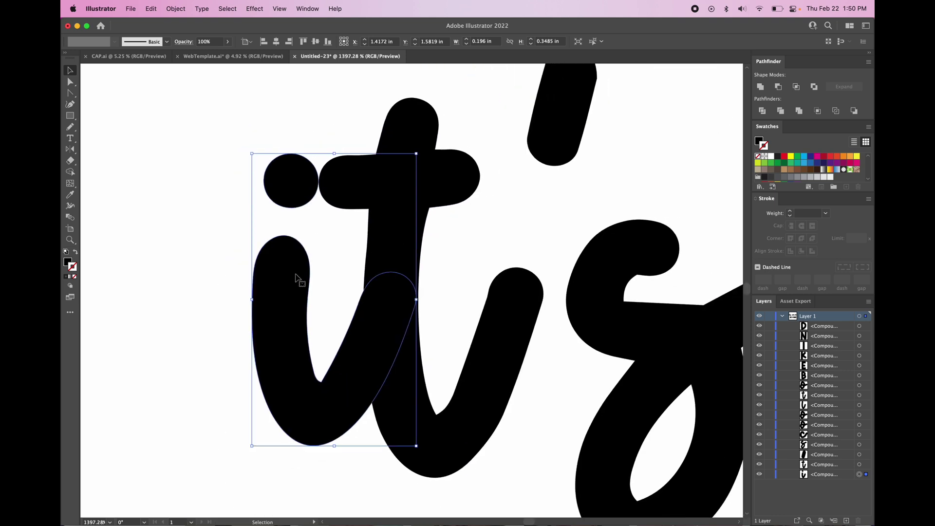
pyautogui.moveTo(294, 281); pyautogui.dragTo(299, 282)
pyautogui.hscroll(3, 388, 299)
pyautogui.scroll(-2, 388, 298)
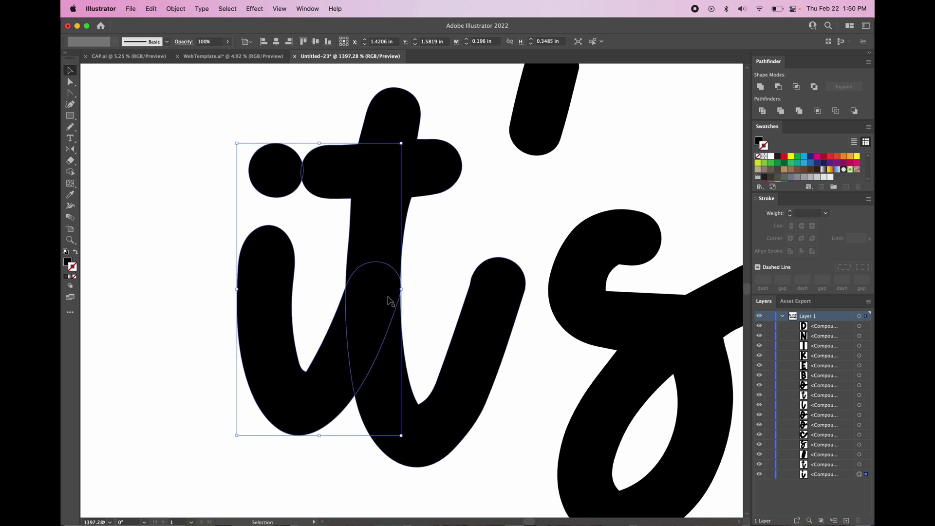
pyautogui.click(385, 277)
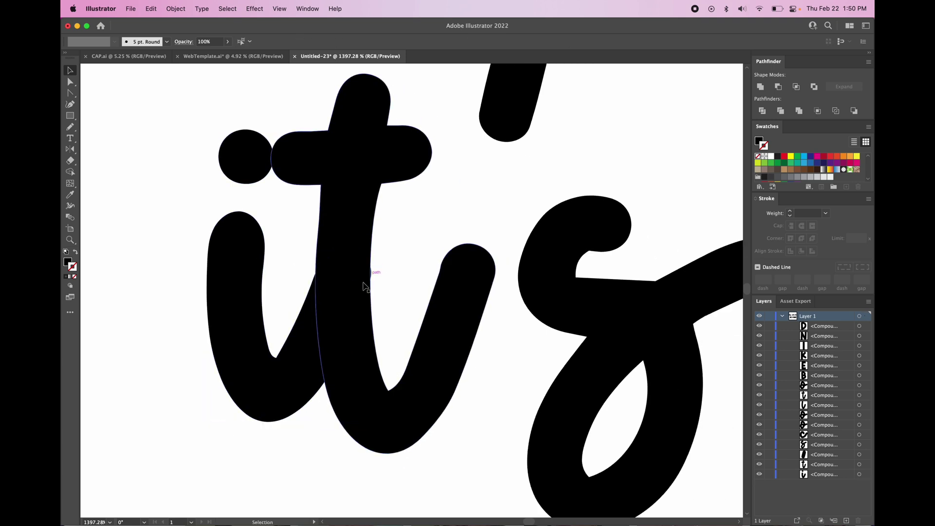
# Step: With Direct Selection, drag the anchor on the i's upper-right curve left where it meets the 't'
pyautogui.click(310, 360)
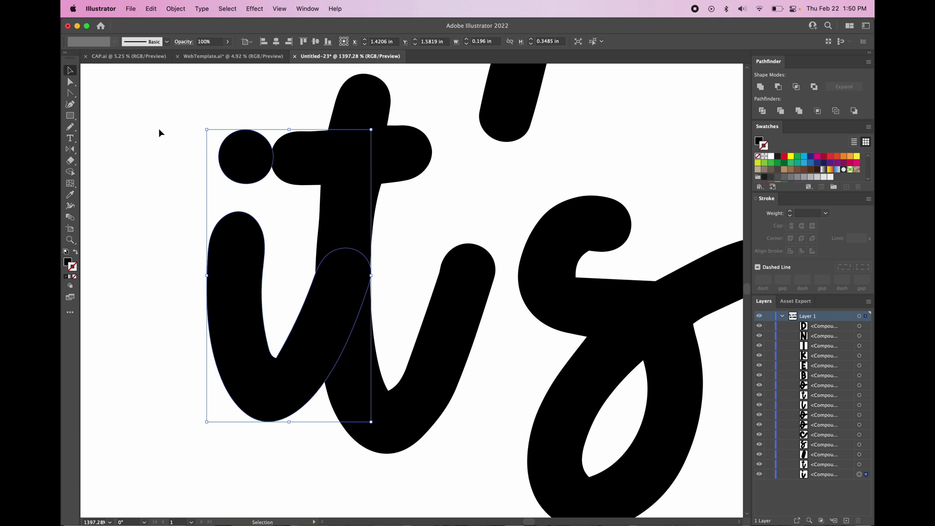
pyautogui.click(70, 85)
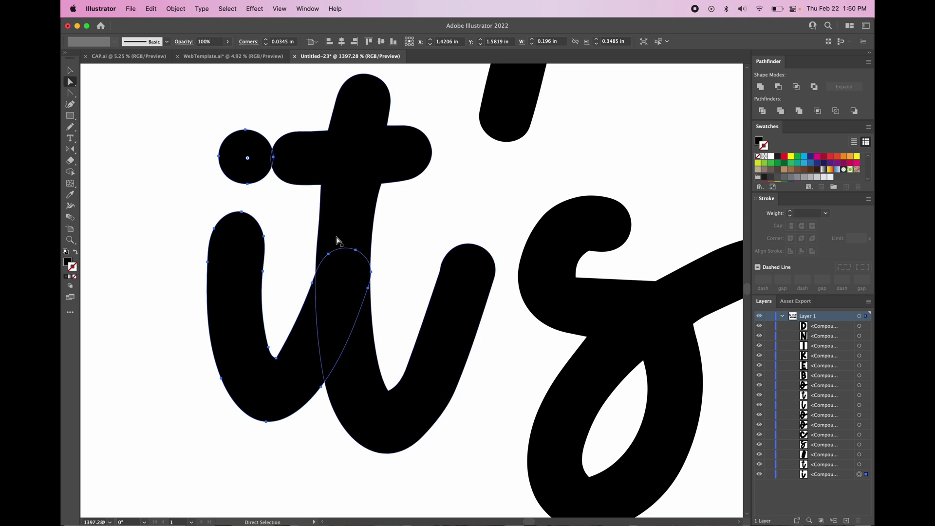
pyautogui.scroll(2, 390, 281)
pyautogui.scroll(2, 389, 280)
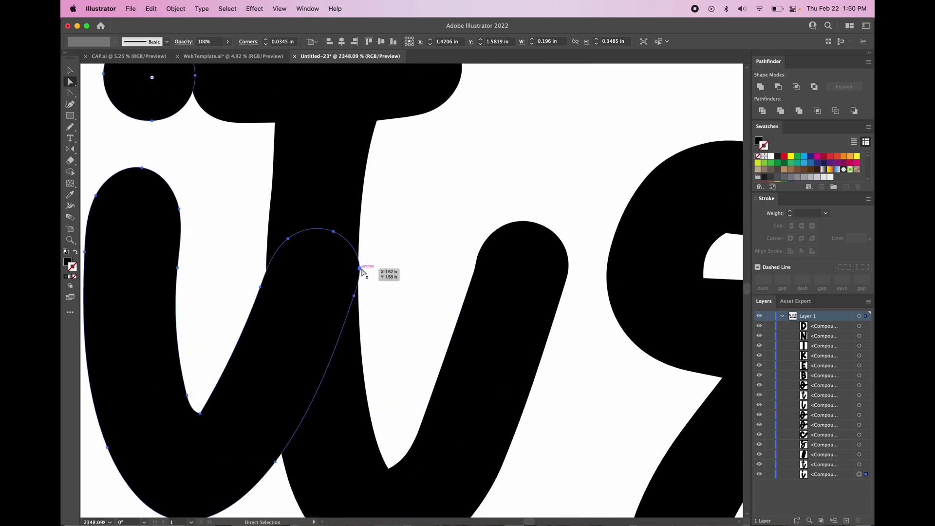
pyautogui.scroll(-3, 360, 269)
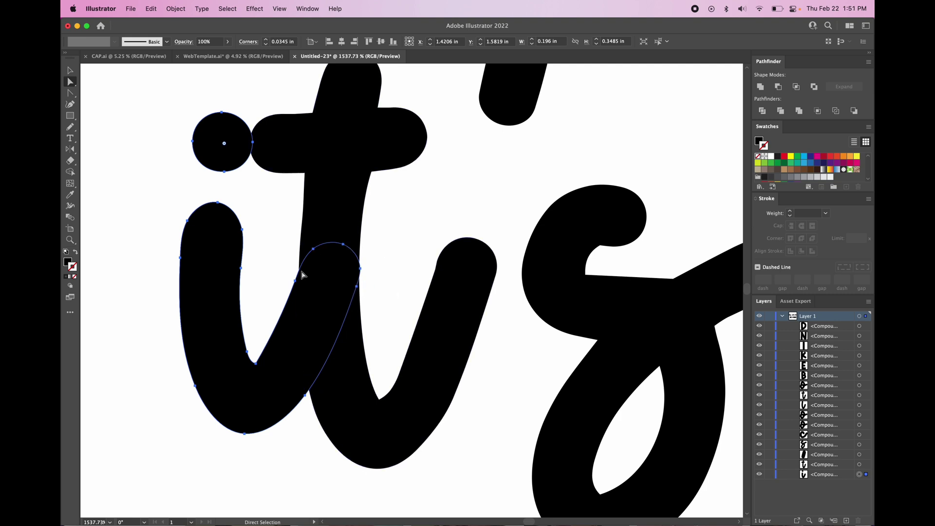
pyautogui.scroll(3, 251, 356)
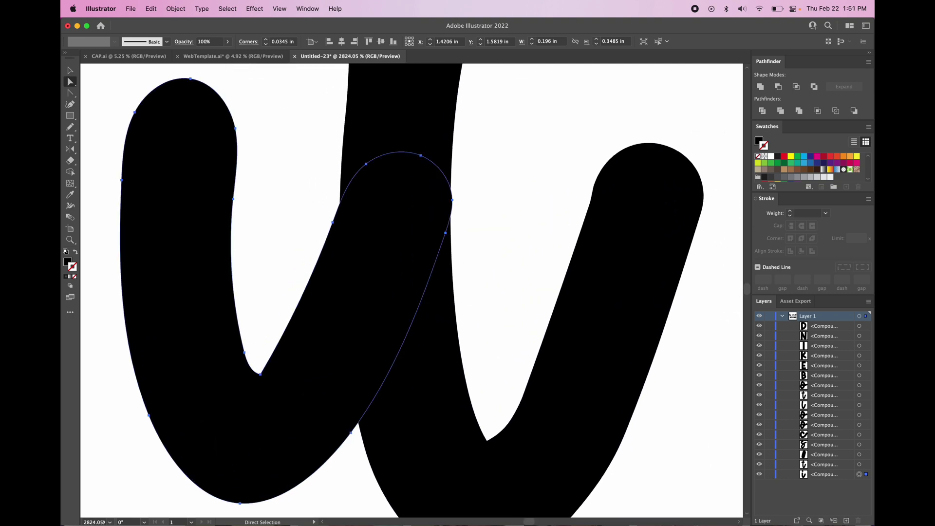
pyautogui.scroll(-5, 373, 290)
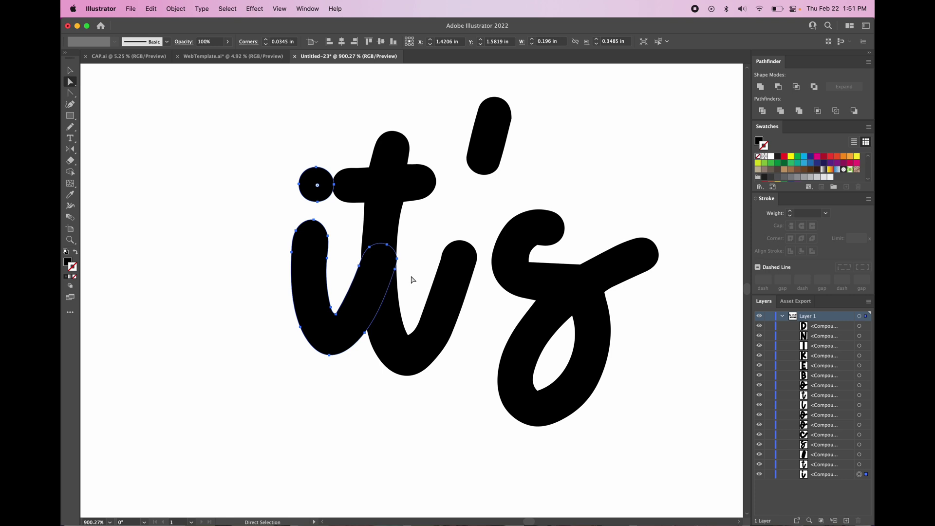
pyautogui.scroll(3, 411, 280)
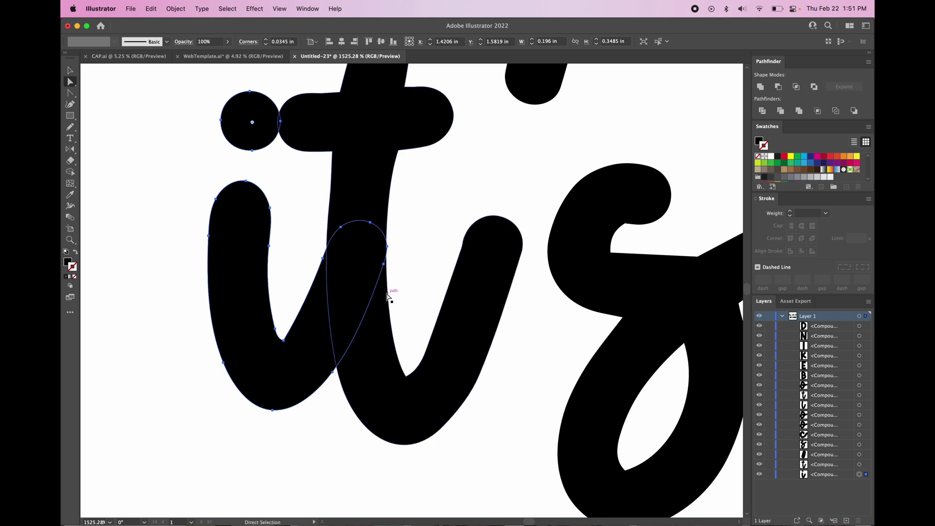
pyautogui.scroll(3, 392, 250)
pyautogui.click(384, 247)
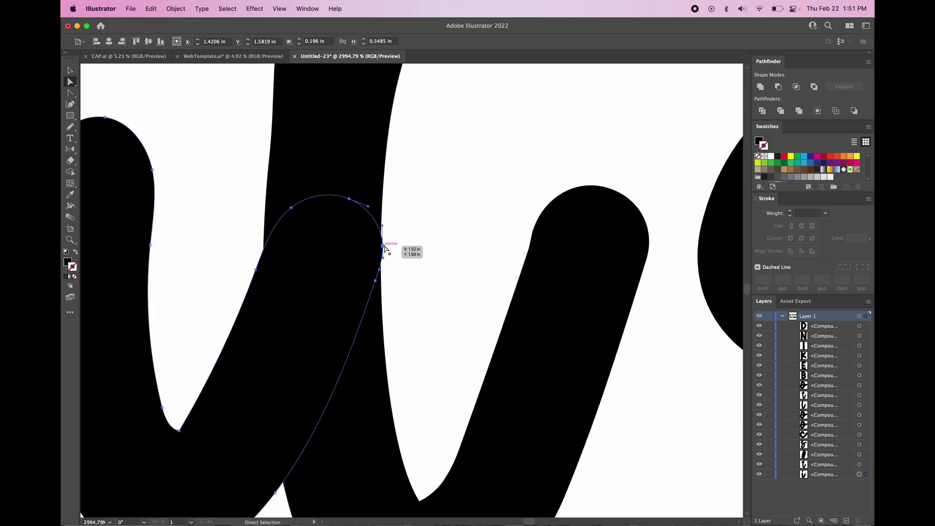
pyautogui.moveTo(385, 248); pyautogui.dragTo(369, 250)
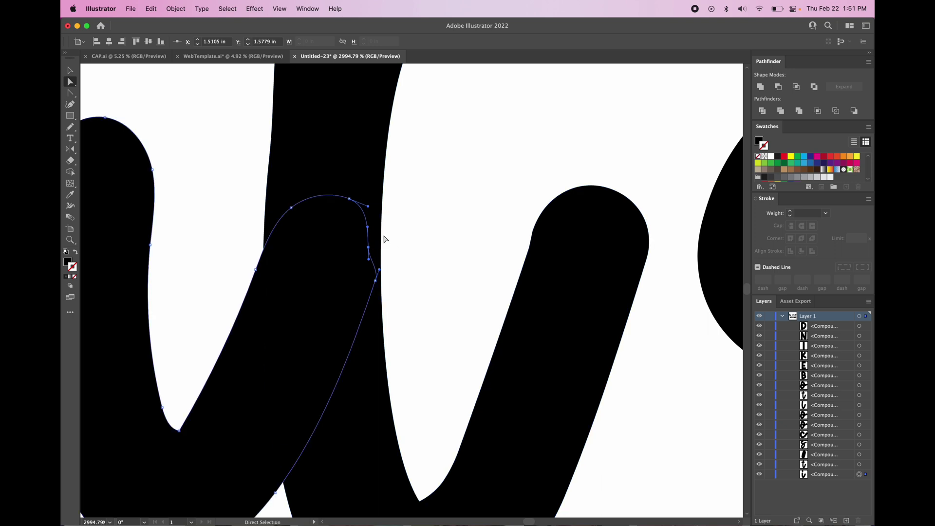
pyautogui.scroll(-5, 427, 246)
pyautogui.scroll(-2, 428, 247)
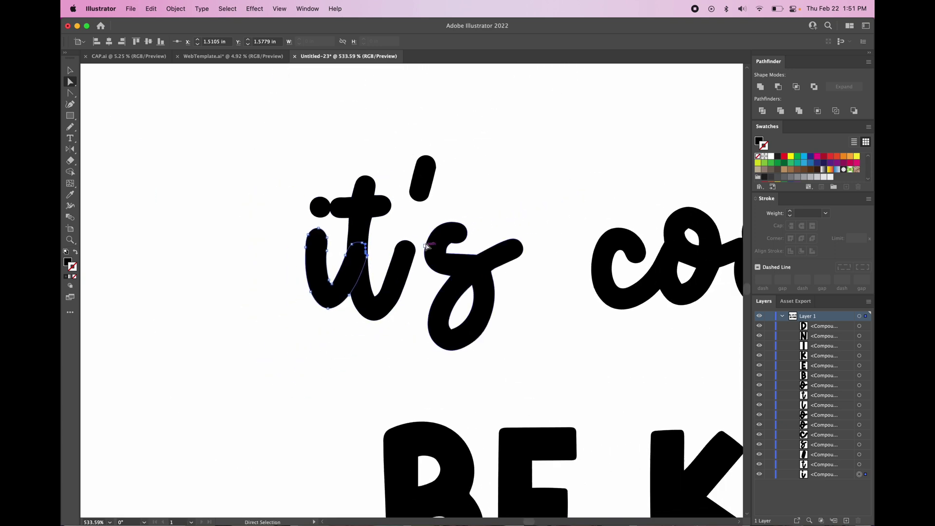
pyautogui.press('v')
pyautogui.click(393, 317)
pyautogui.scroll(-3, 393, 316)
pyautogui.scroll(-2, 393, 316)
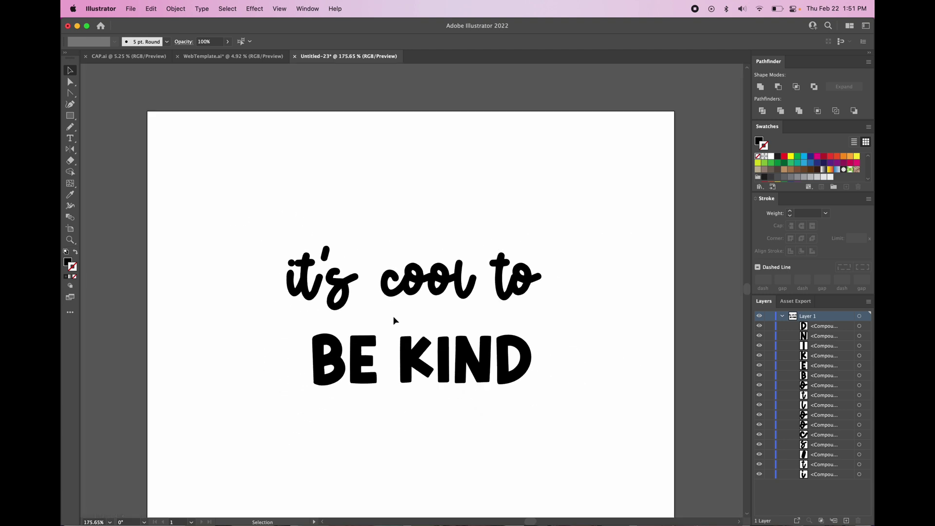
pyautogui.scroll(1, 305, 308)
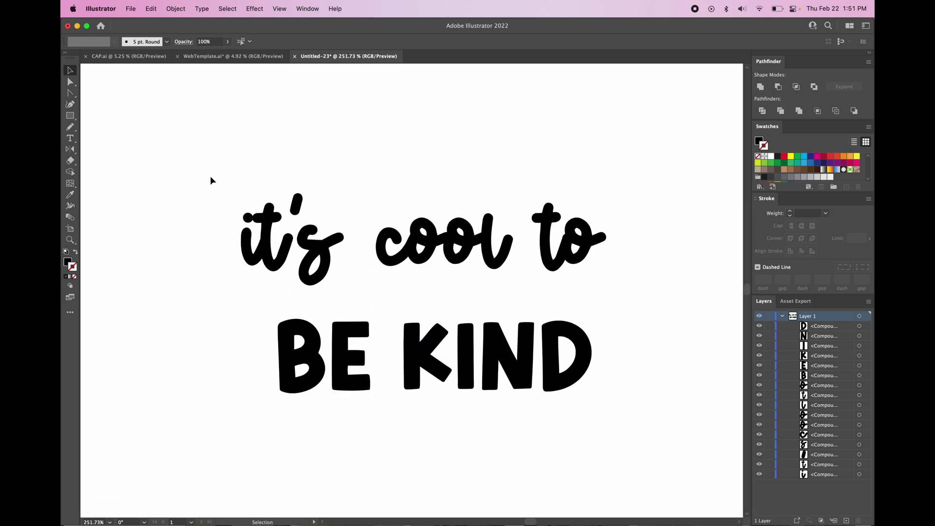
# Step: Select all of 'it's cool to' and merge it with Pathfinder Unite
pyautogui.moveTo(210, 178); pyautogui.dragTo(329, 267)
pyautogui.moveTo(211, 152); pyautogui.dragTo(634, 289)
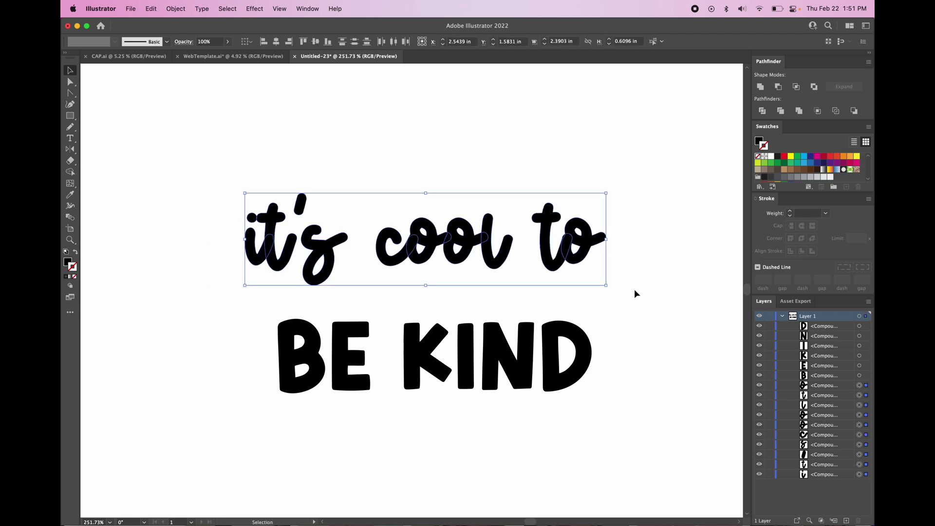
pyautogui.click(760, 87)
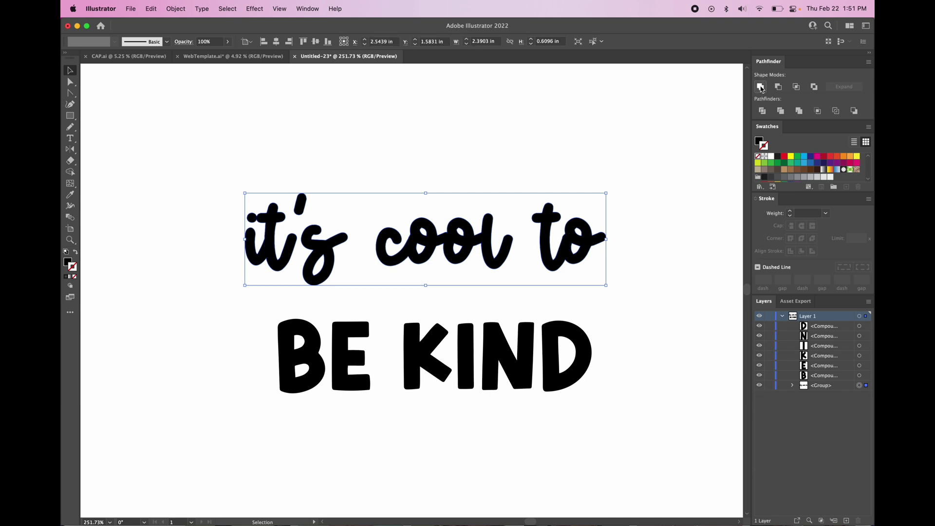
# Step: Check the merged lettering's anchors with Direct Selection, then switch back and deselect
pyautogui.click(70, 82)
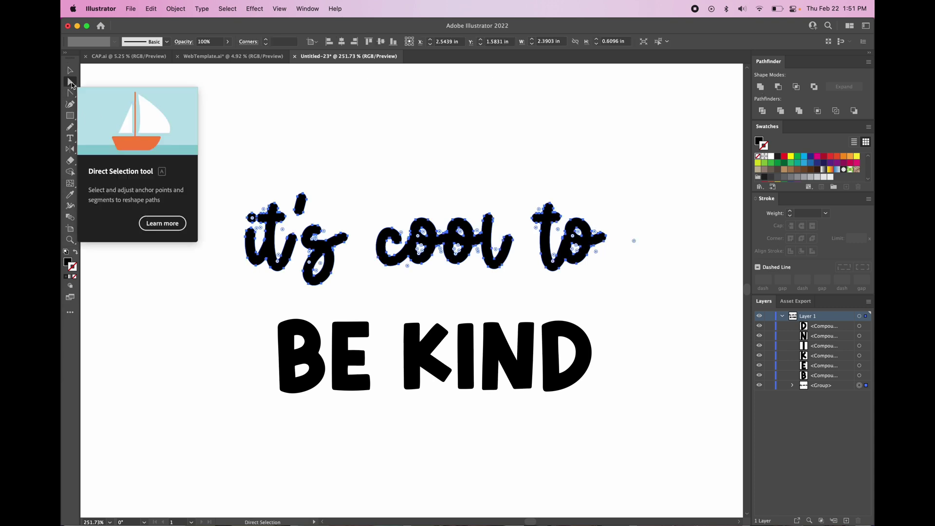
pyautogui.scroll(5, 320, 264)
pyautogui.hscroll(2, 424, 310)
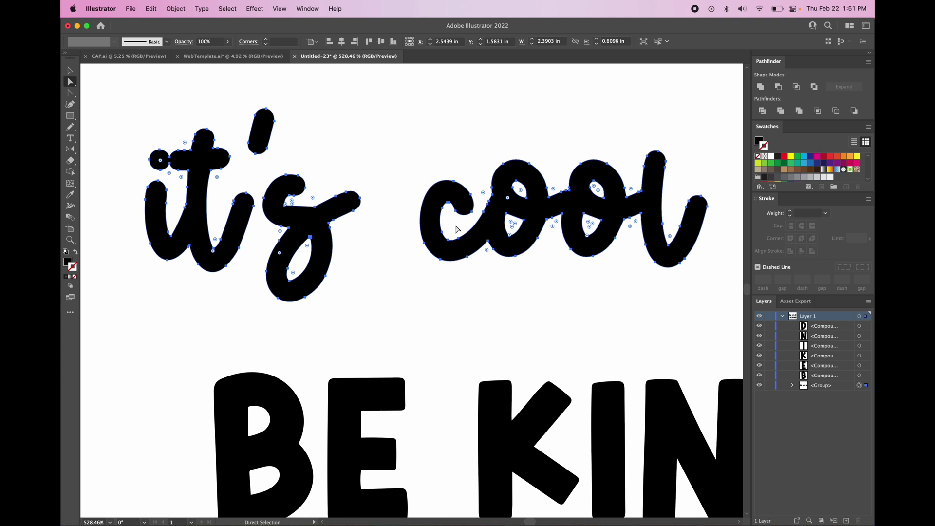
pyautogui.scroll(-3, 483, 220)
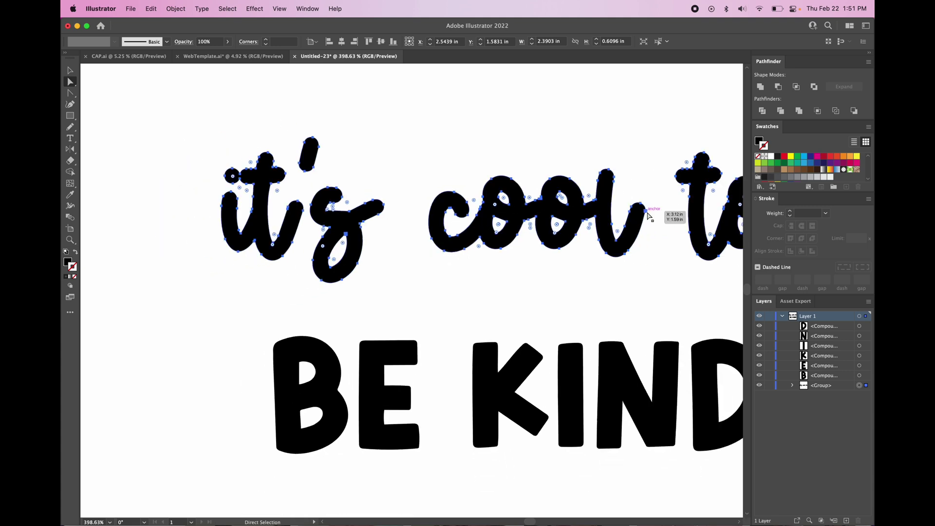
pyautogui.scroll(5, 308, 212)
pyautogui.scroll(6, 384, 256)
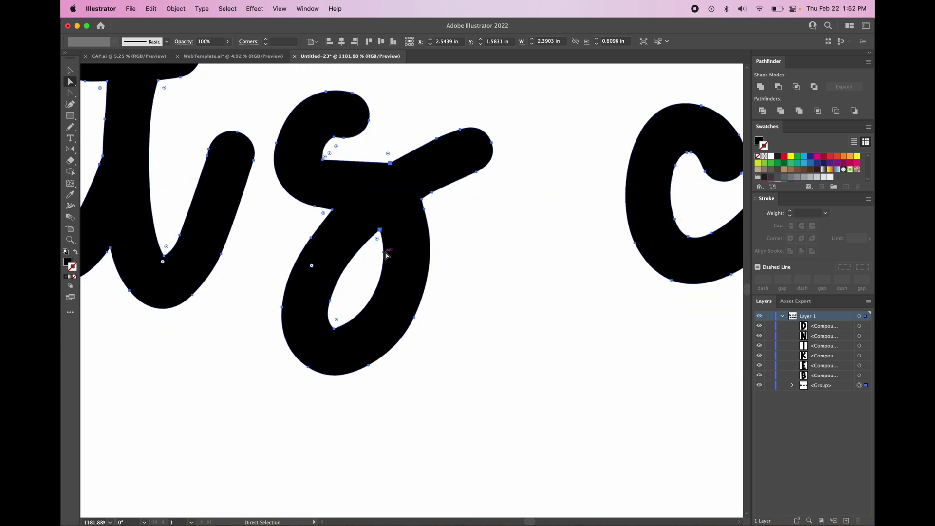
pyautogui.scroll(-10, 384, 255)
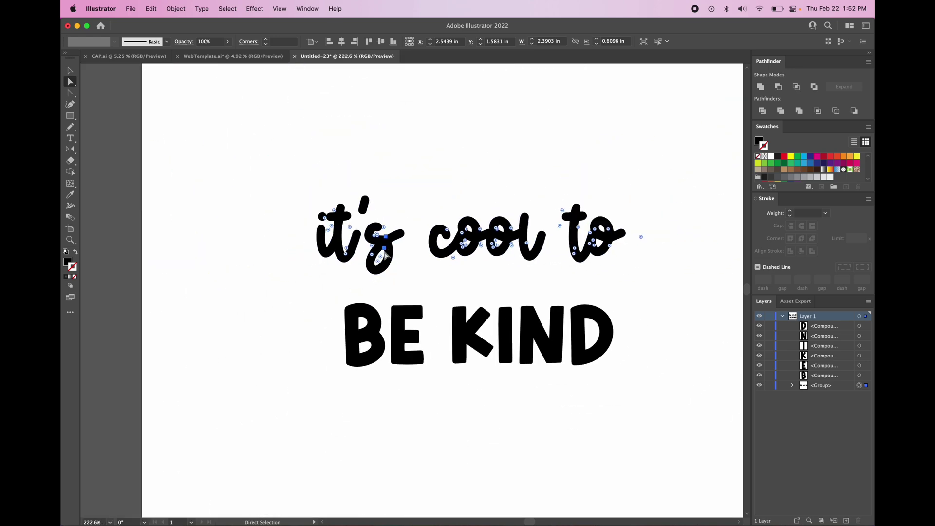
pyautogui.press('v')
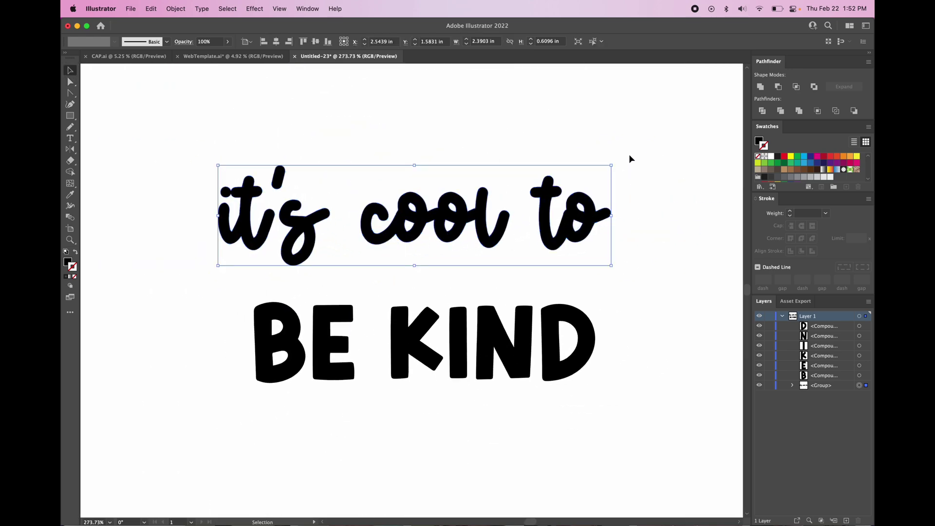
pyautogui.click(630, 157)
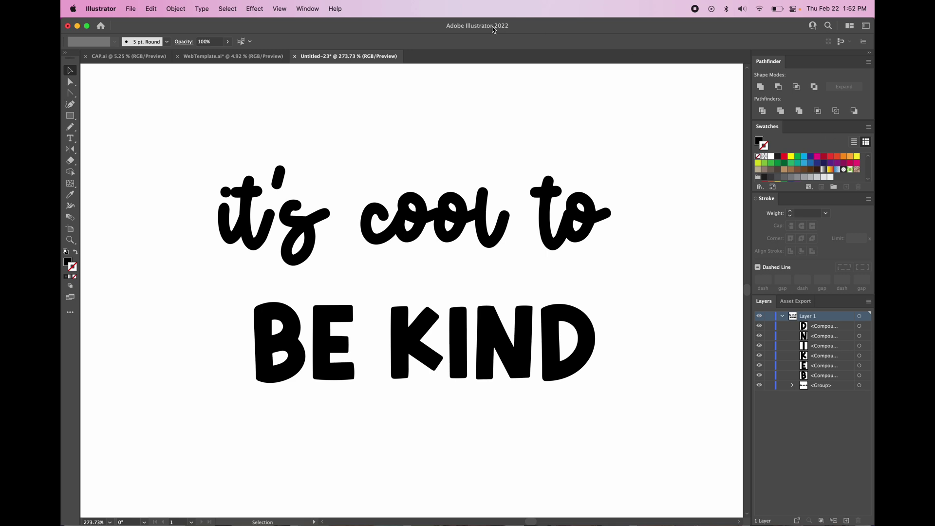
pyautogui.click(312, 6)
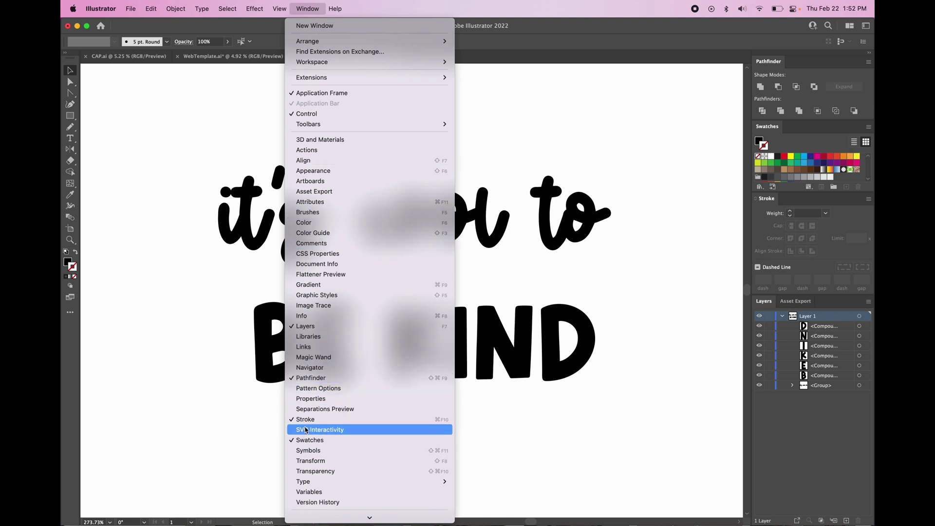
pyautogui.click(308, 9)
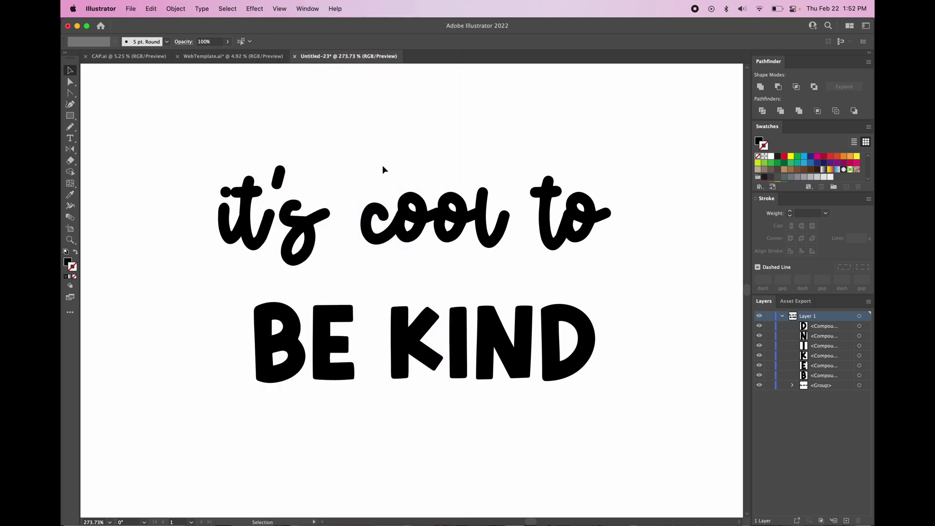
pyautogui.scroll(-2, 382, 165)
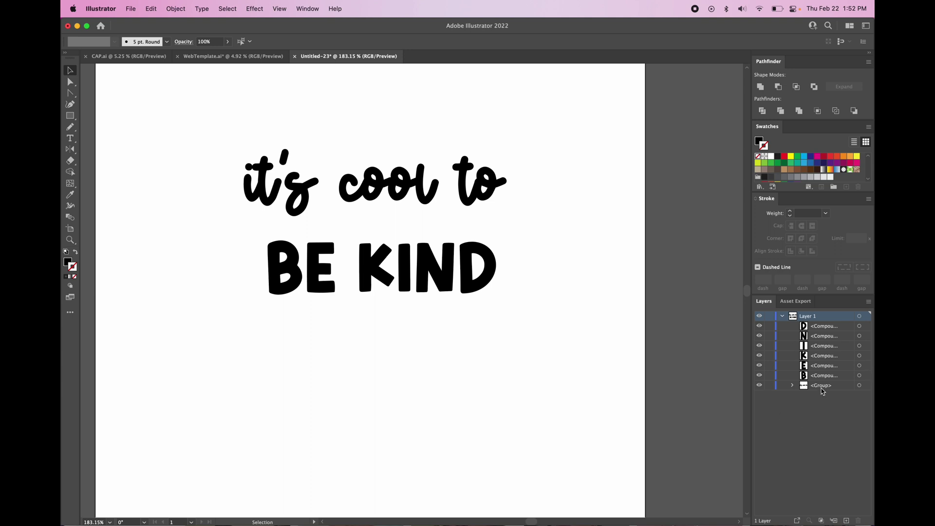
# Step: Select the 'it's cool to' <Group> in Layers and make it a compound path
pyautogui.click(859, 385)
pyautogui.click(792, 385)
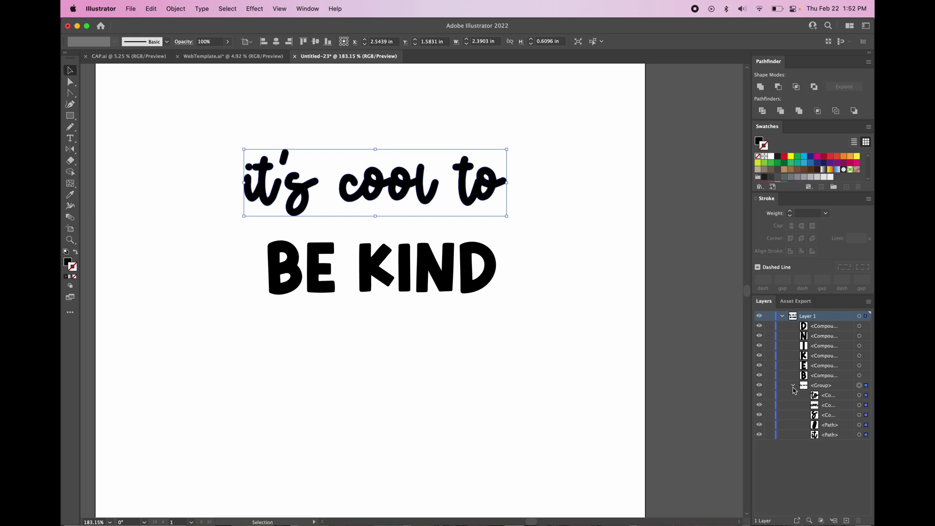
pyautogui.click(792, 387)
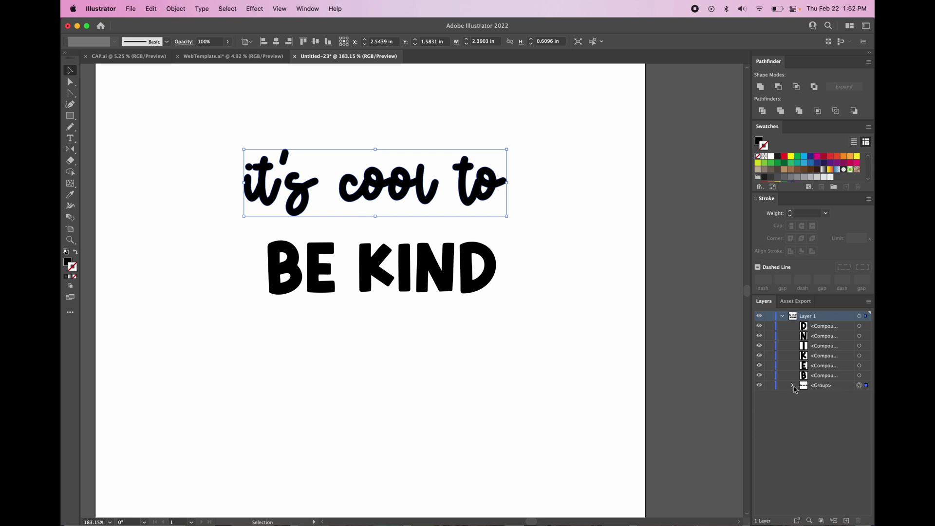
pyautogui.click(179, 4)
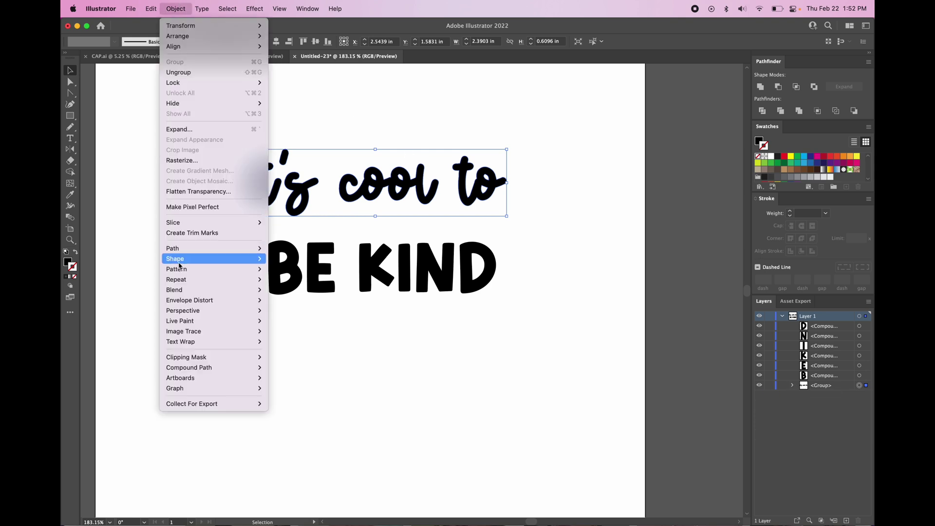
pyautogui.moveTo(188, 369)
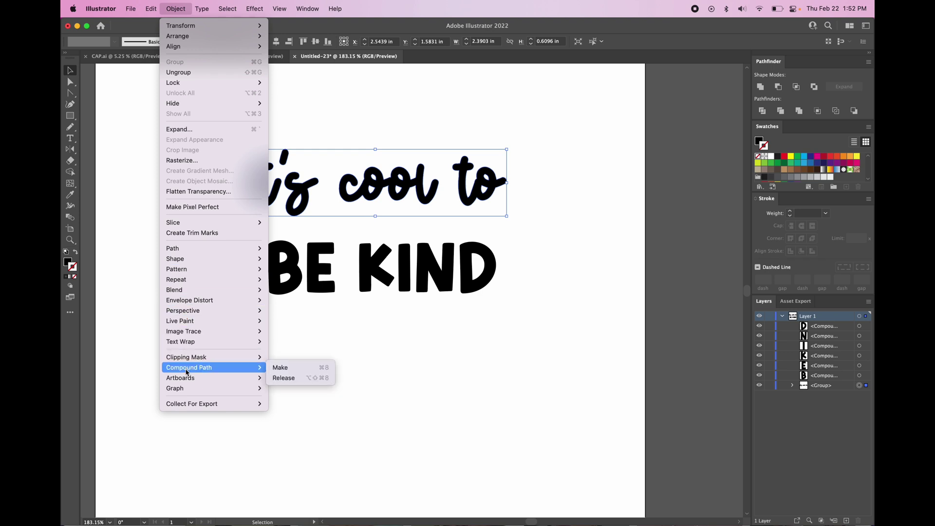
pyautogui.click(273, 371)
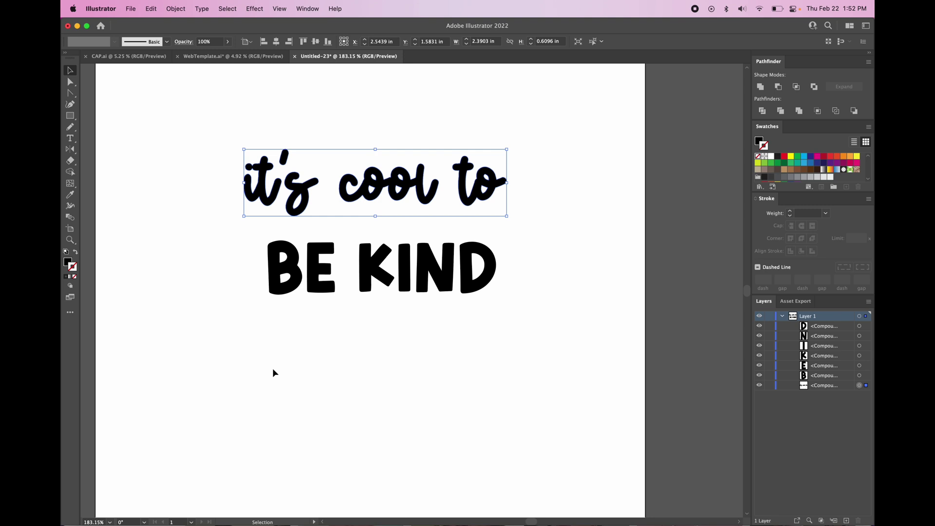
# Step: Fit the artboard in view, scale BE KIND up and move it closer beneath the top line
pyautogui.click(371, 355)
pyautogui.press('super+0')
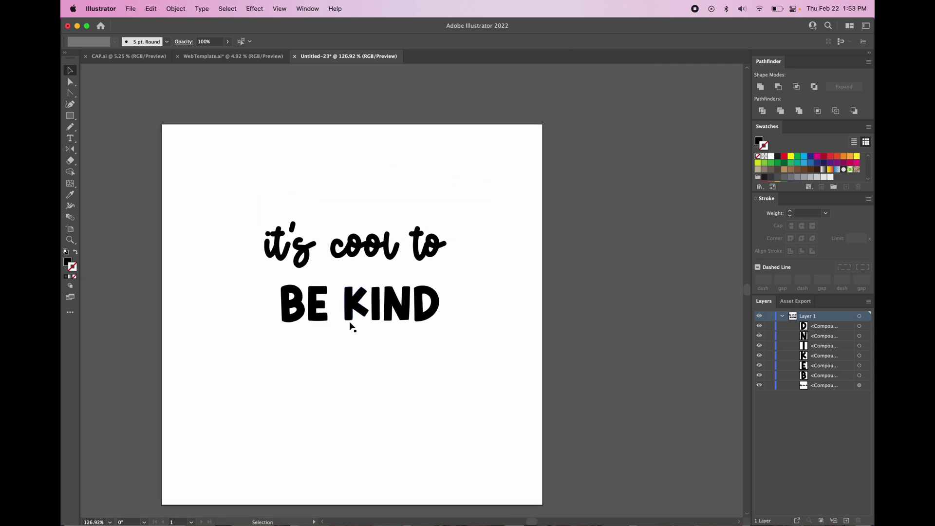
pyautogui.moveTo(262, 282); pyautogui.dragTo(482, 371)
pyautogui.moveTo(281, 322); pyautogui.dragTo(221, 367)
pyautogui.moveTo(373, 309); pyautogui.dragTo(399, 294)
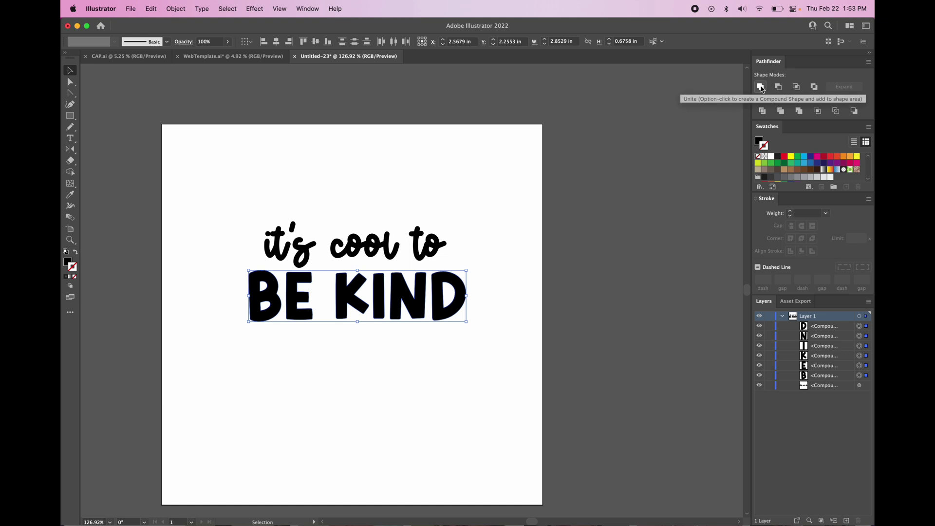
# Step: Unite the BE KIND letters and make them a single compound path
pyautogui.click(761, 87)
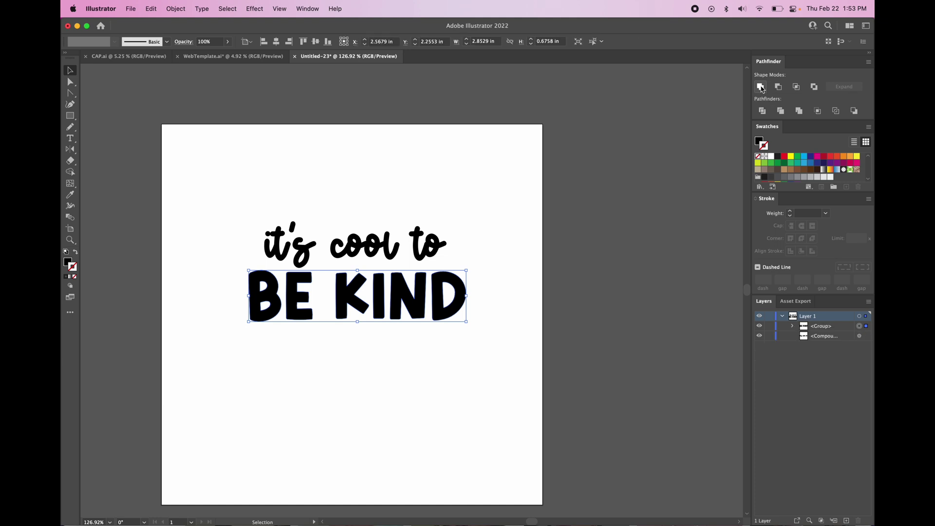
pyautogui.click(791, 326)
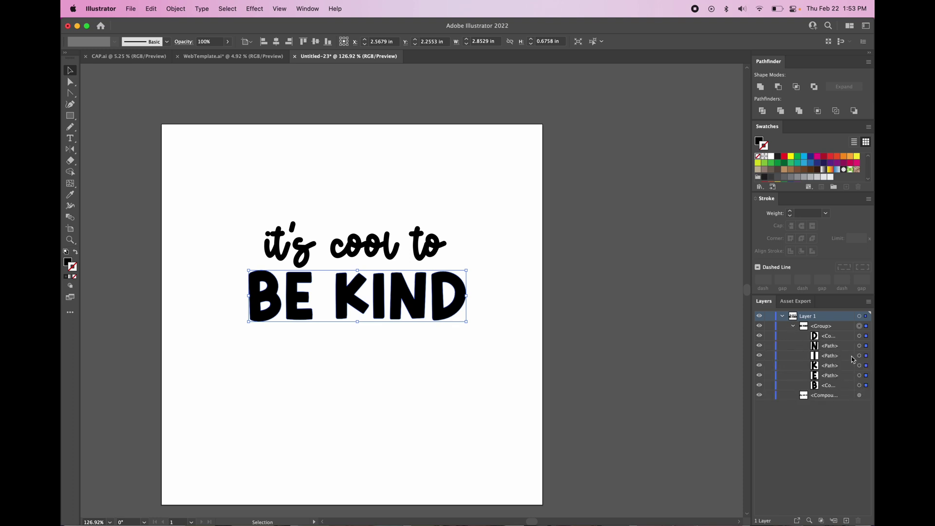
pyautogui.click(793, 326)
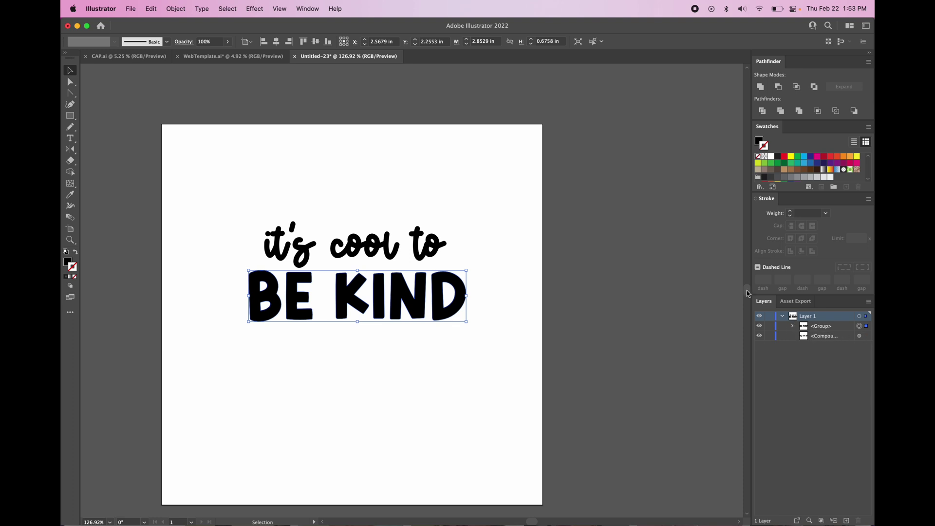
pyautogui.click(170, 7)
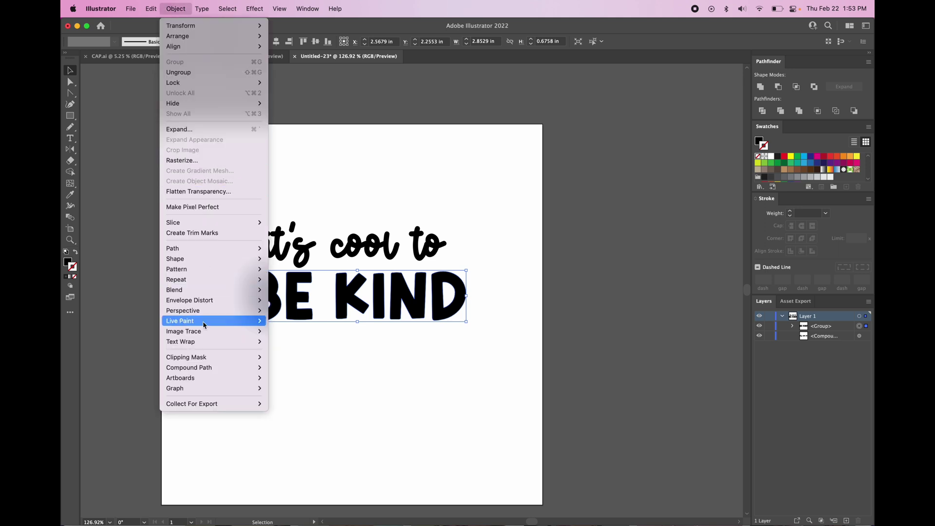
pyautogui.moveTo(207, 369)
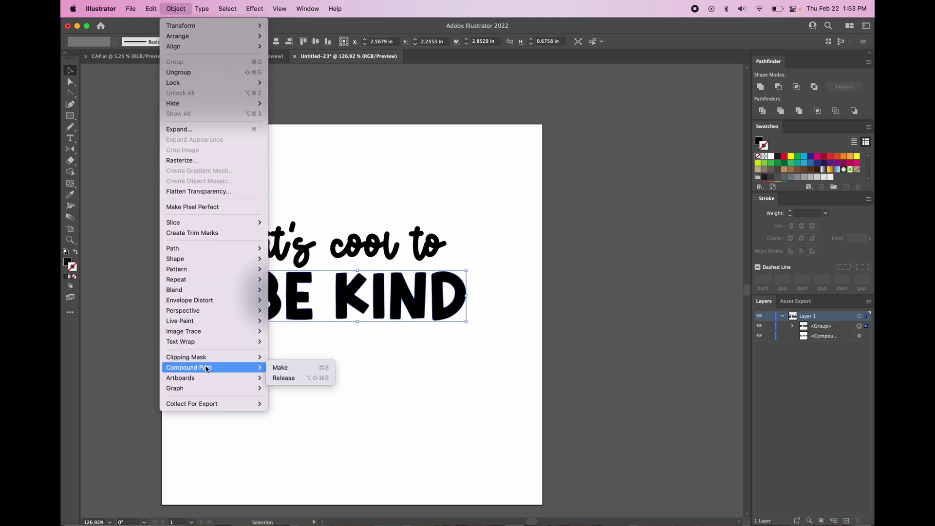
pyautogui.click(279, 367)
# Step: Select each compound path in turn to verify, then deselect everything
pyautogui.click(445, 351)
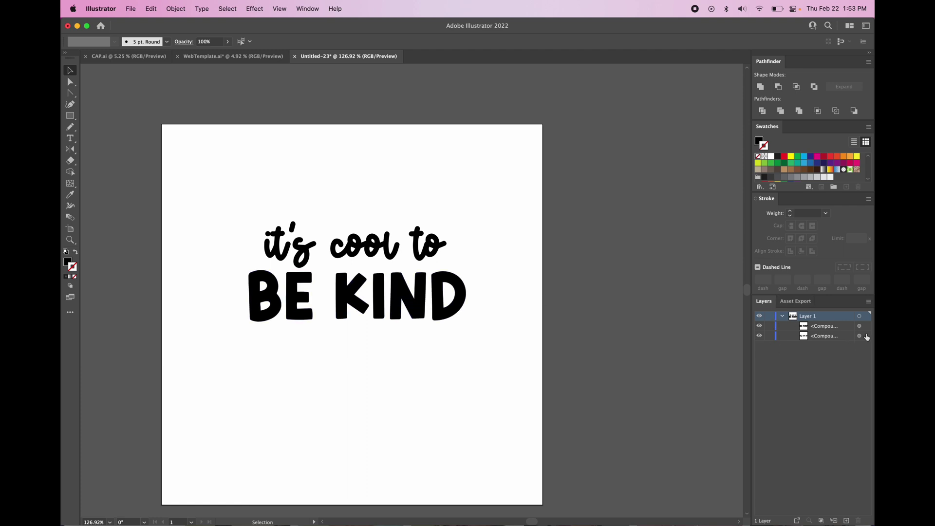
pyautogui.click(443, 322)
pyautogui.click(431, 252)
pyautogui.click(501, 260)
pyautogui.moveTo(222, 188); pyautogui.dragTo(472, 342)
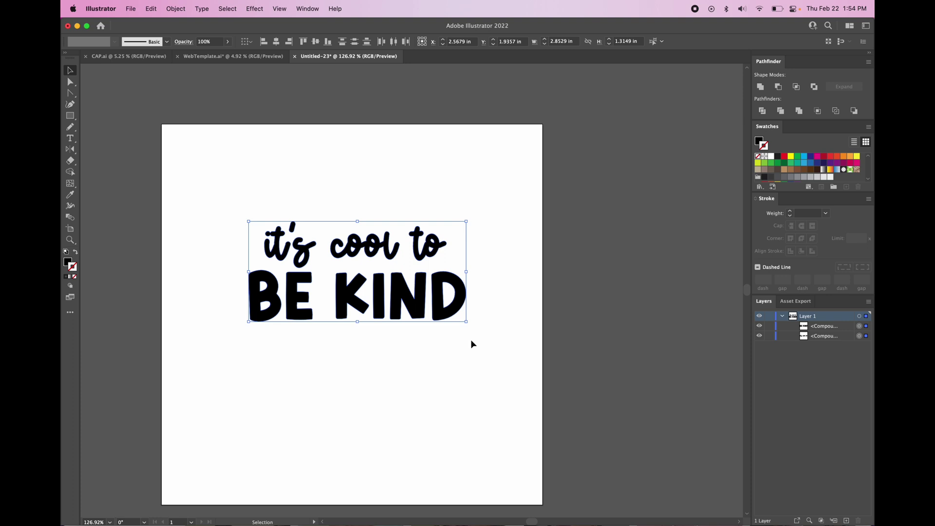
pyautogui.click(71, 82)
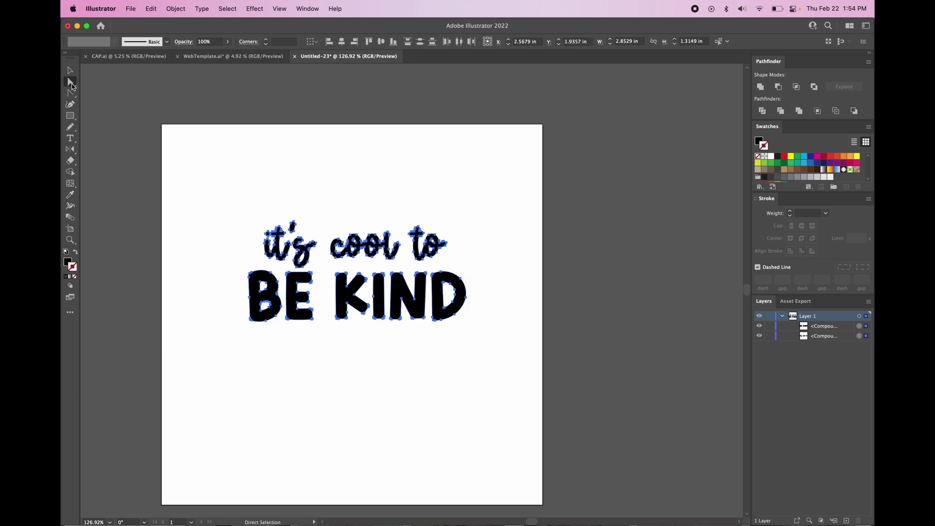
pyautogui.scroll(1, 342, 307)
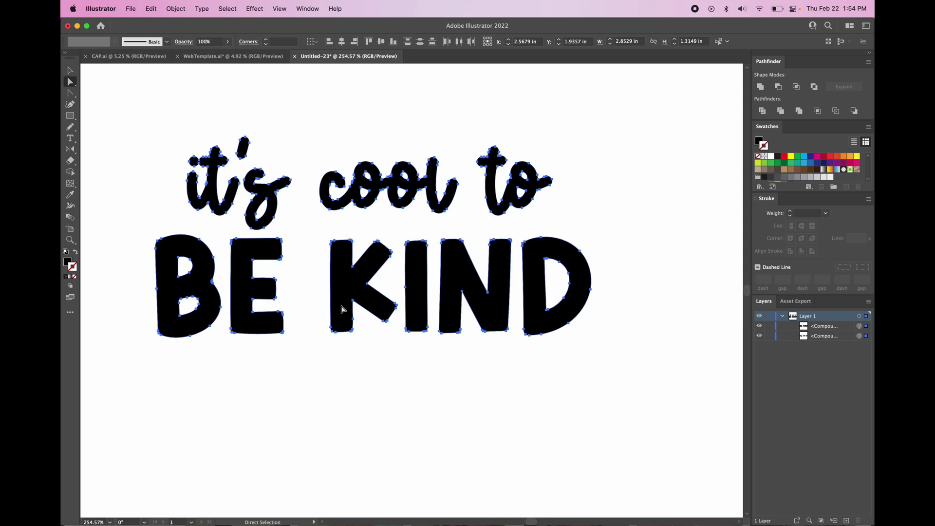
pyautogui.scroll(1, 342, 309)
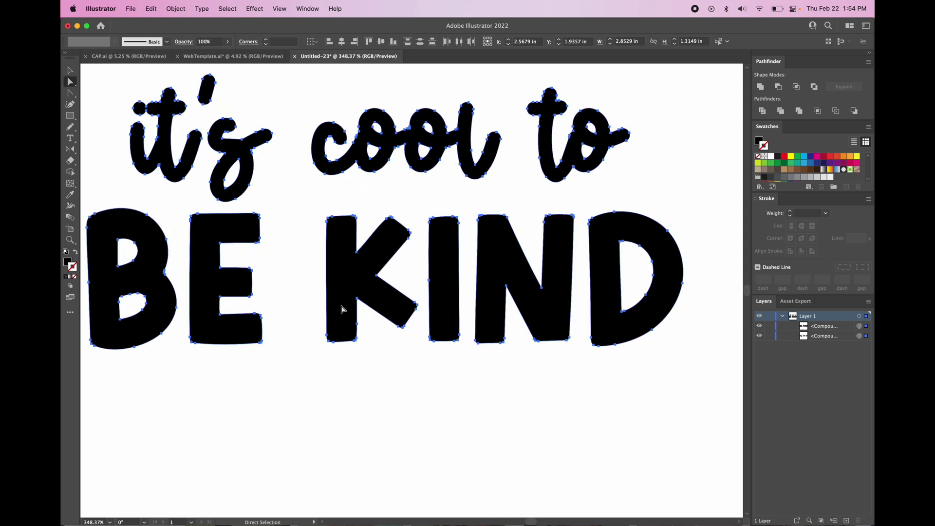
pyautogui.scroll(1, 342, 309)
pyautogui.hscroll(-1, 342, 309)
pyautogui.hscroll(-1, 342, 309)
pyautogui.scroll(-1, 342, 309)
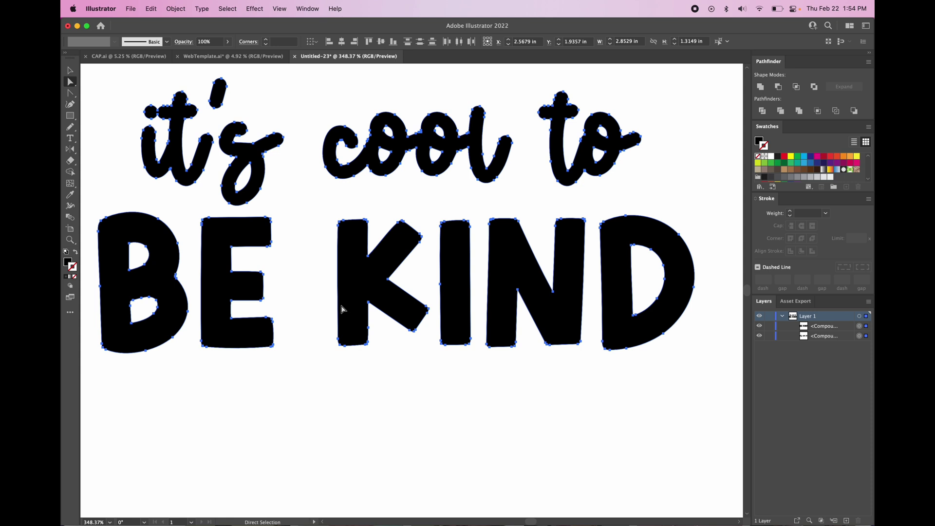
pyautogui.press('super+h')
pyautogui.scroll(-3, 341, 308)
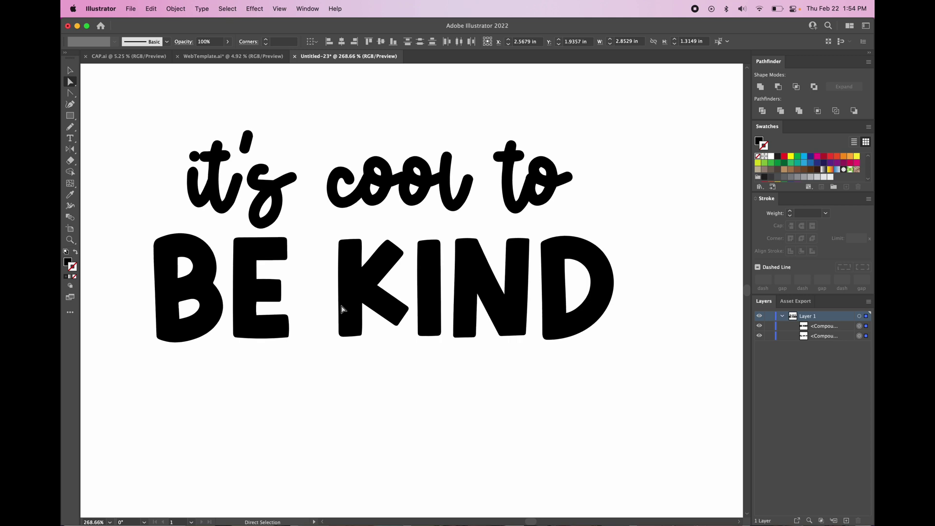
pyautogui.scroll(2, 340, 308)
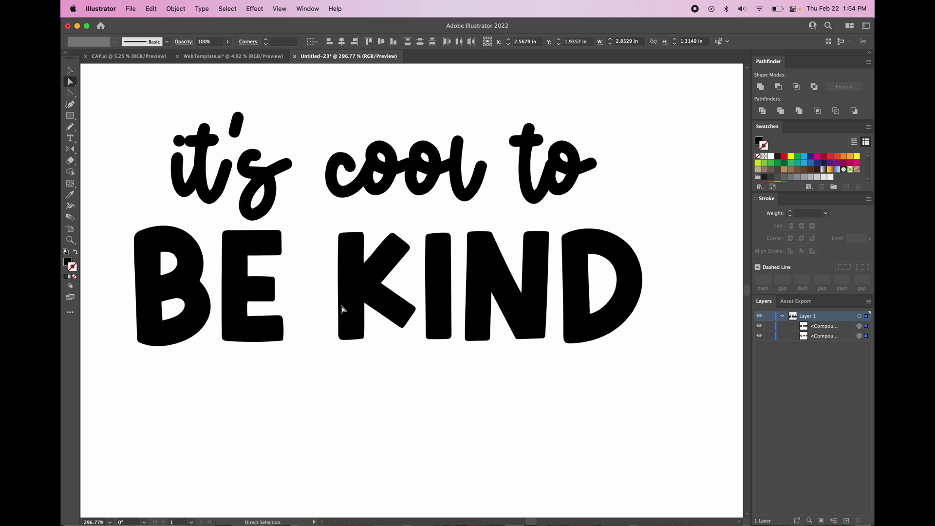
pyautogui.press('super+h')
pyautogui.scroll(1, 341, 308)
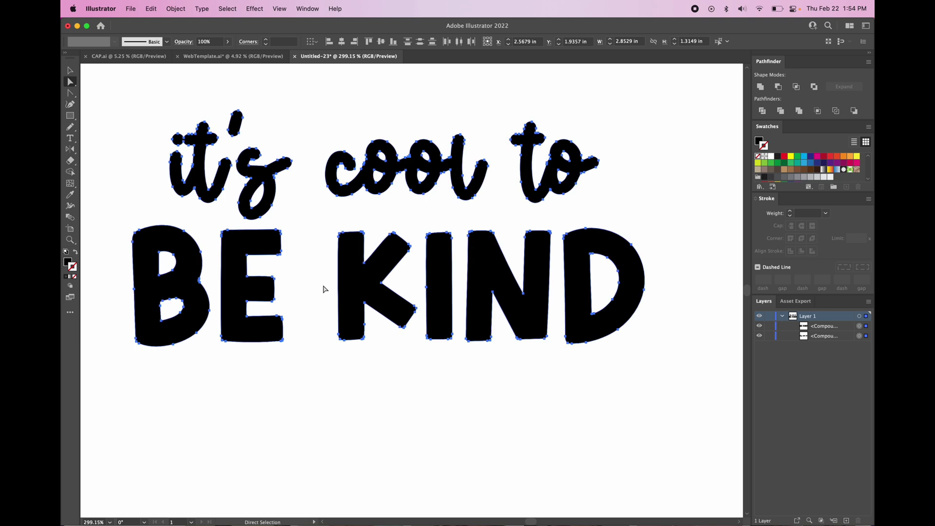
pyautogui.scroll(2, 346, 244)
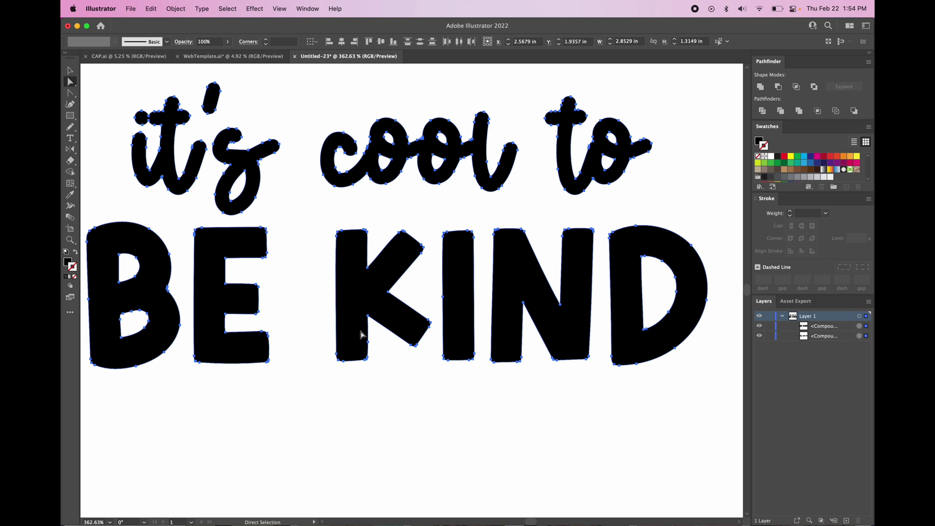
pyautogui.scroll(-3, 361, 335)
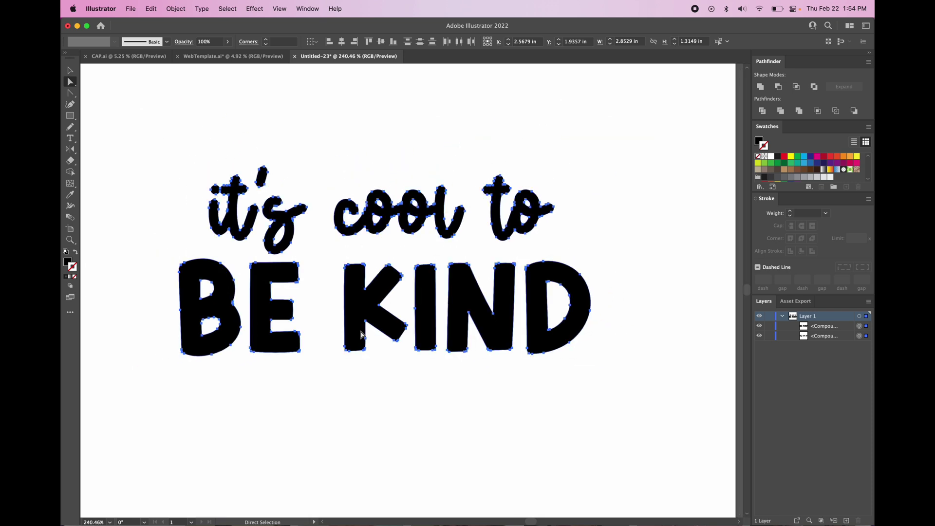
# Step: Simplify the lettering at 98% Simplify Curve and 150° corner threshold, cutting anchors from 335 to 215
pyautogui.click(171, 3)
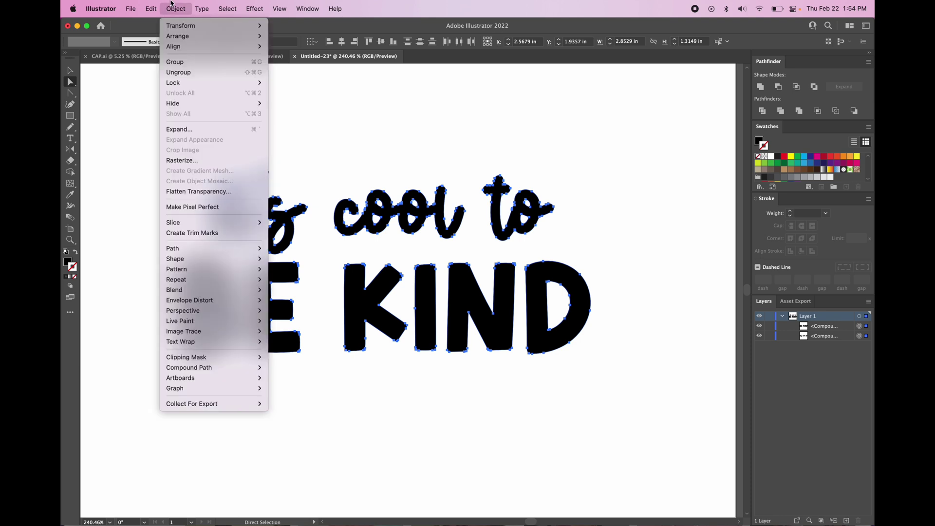
pyautogui.moveTo(180, 253)
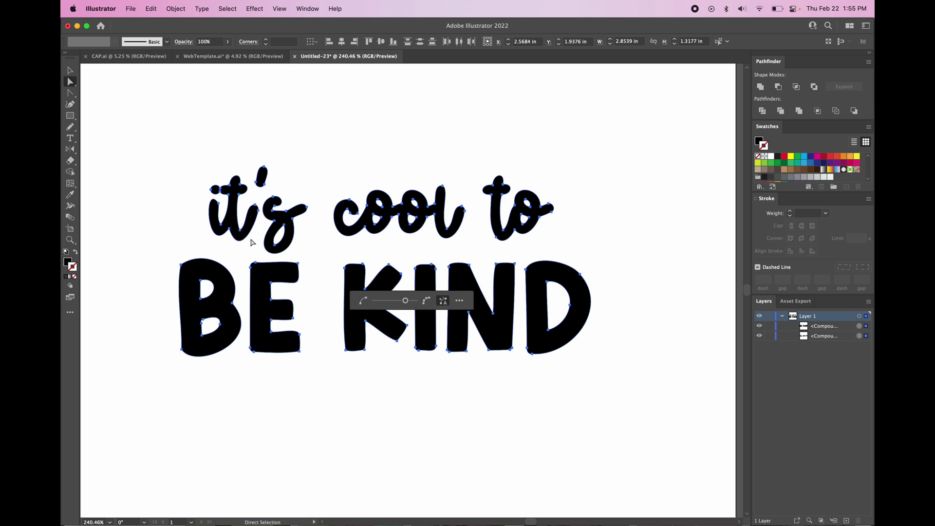
pyautogui.click(459, 301)
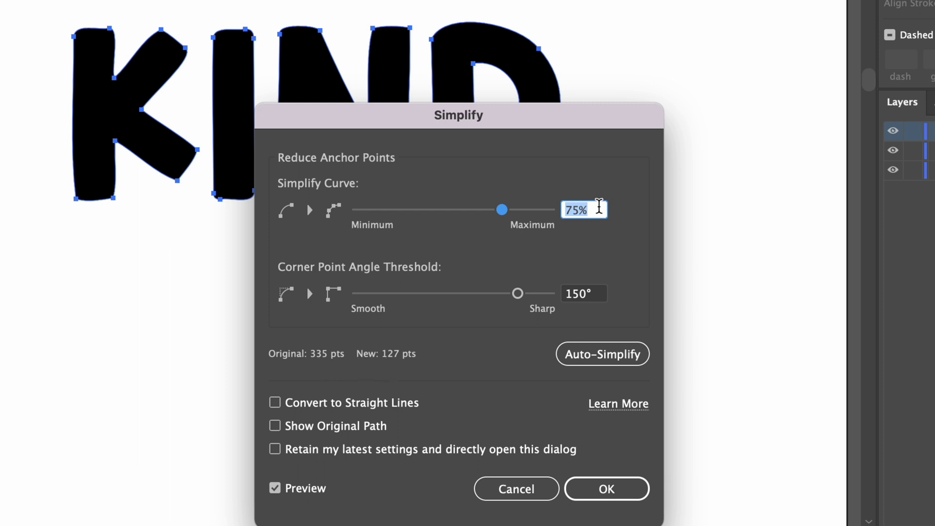
pyautogui.write('98')
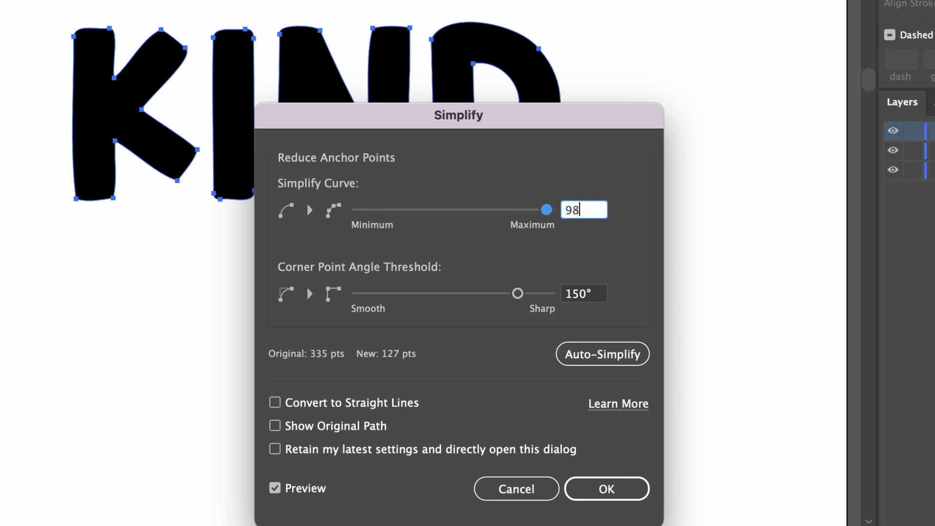
pyautogui.press('Tab')
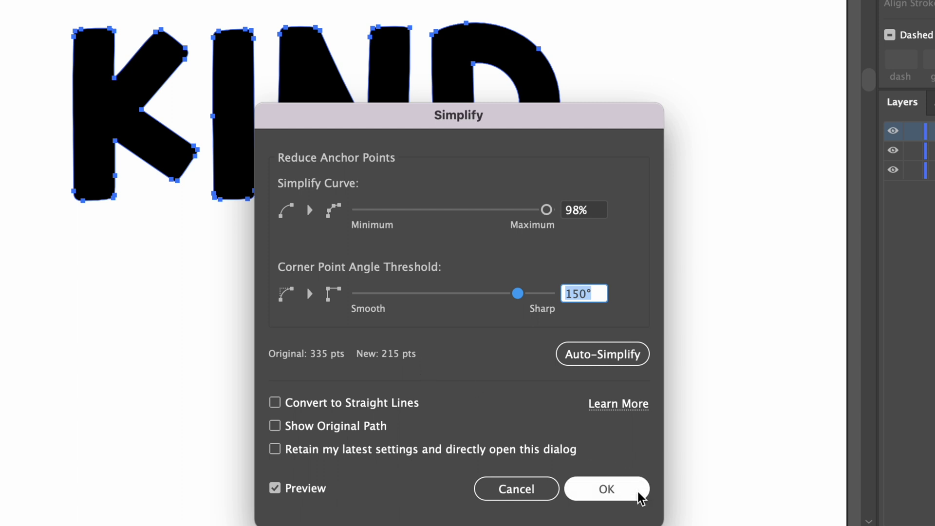
pyautogui.click(606, 489)
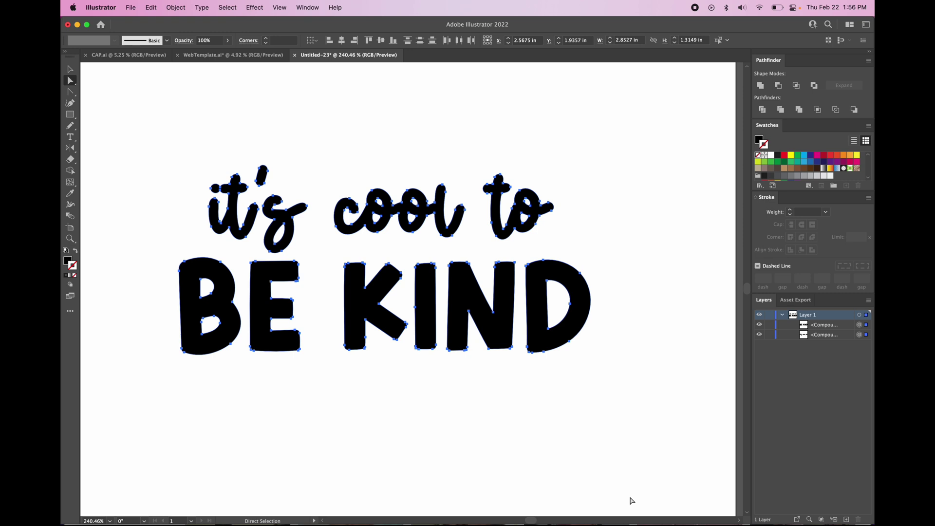
# Step: Zoom out and drag the lettering up near the artboard top, to about X 2.4254 in, Y 1.1222 in
pyautogui.scroll(-5, 595, 427)
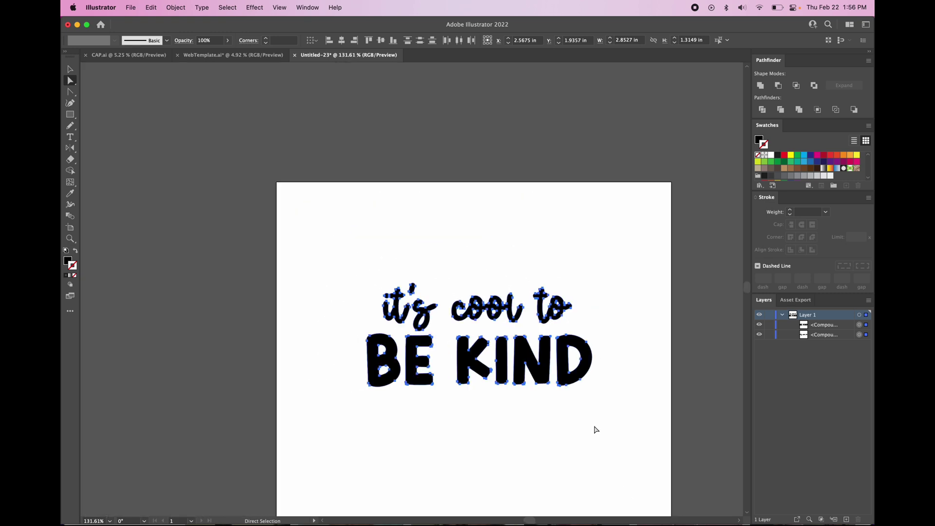
pyautogui.scroll(-2, 595, 427)
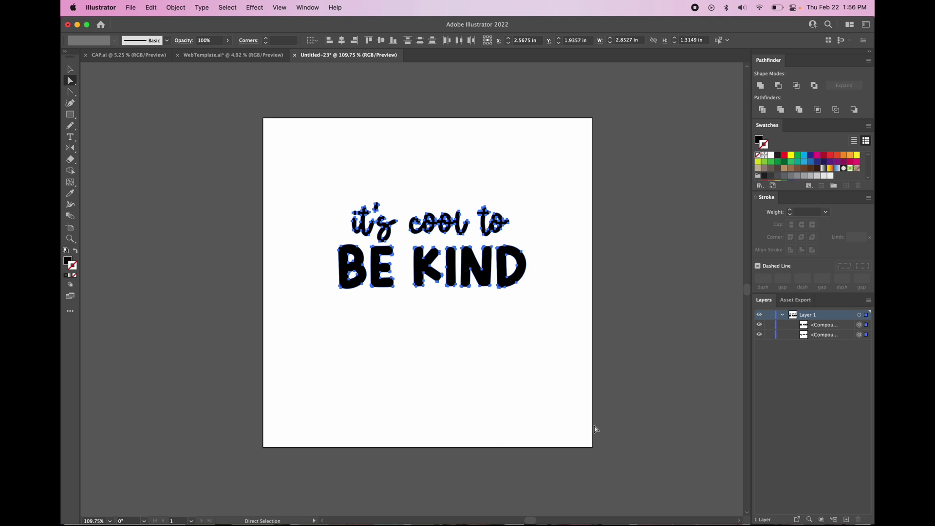
pyautogui.moveTo(483, 283); pyautogui.dragTo(474, 229)
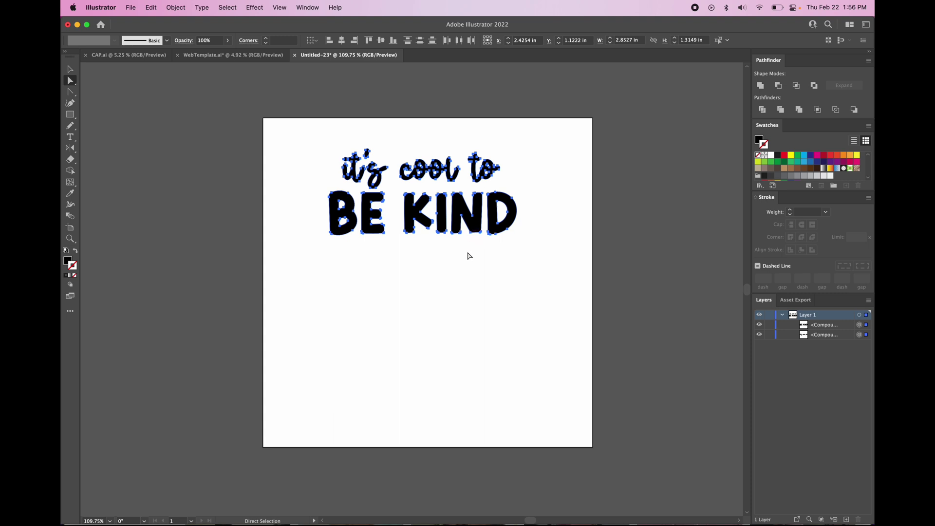
# Step: Alt-drag a duplicate of the whole lettering to sit below the original
pyautogui.press('v')
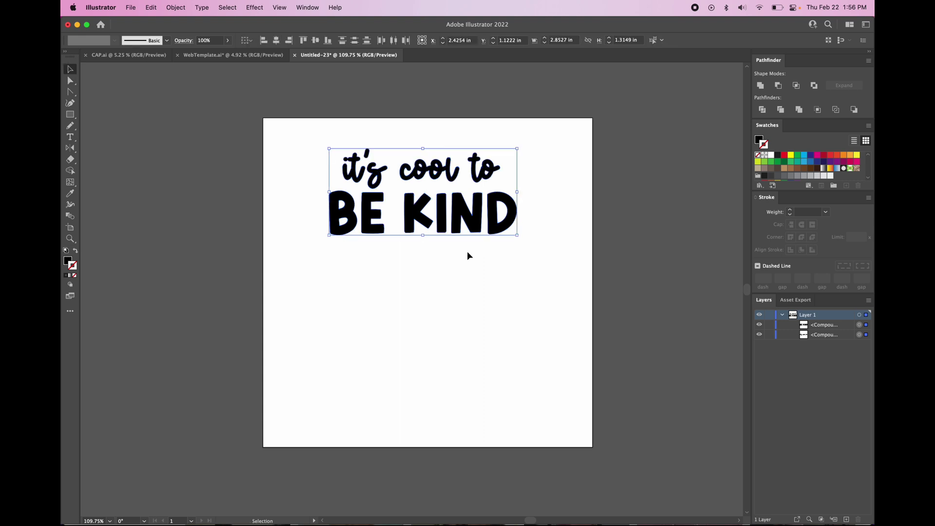
pyautogui.click(467, 252)
pyautogui.click(436, 209)
pyautogui.moveTo(437, 209); pyautogui.dragTo(444, 346)
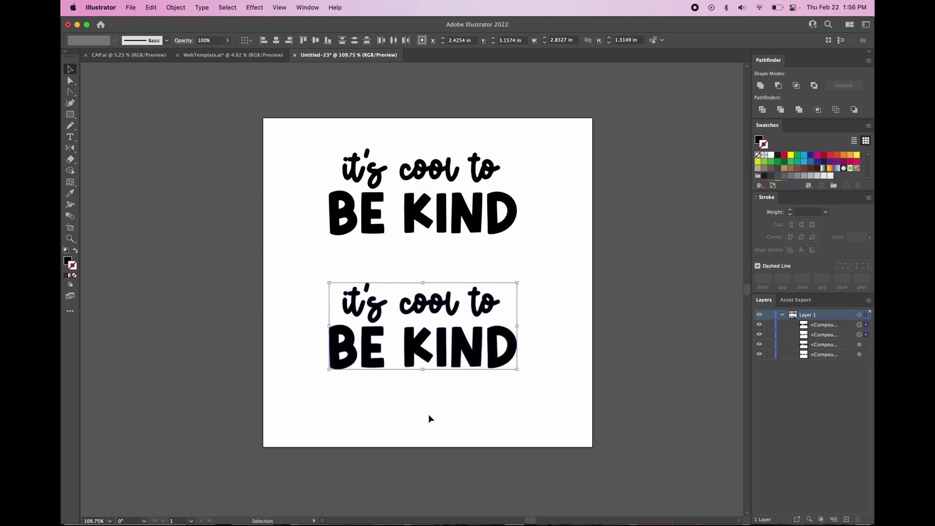
pyautogui.click(429, 415)
pyautogui.click(379, 300)
pyautogui.click(516, 265)
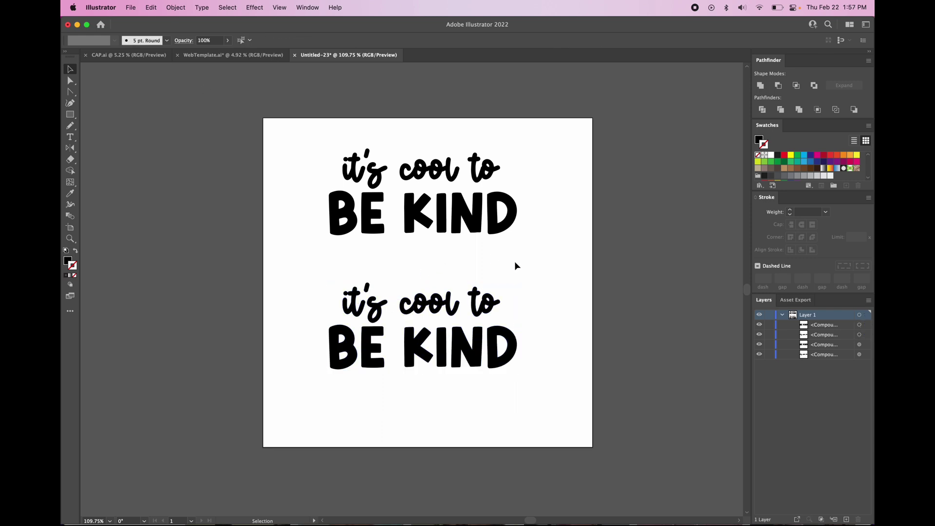
# Step: Horizontally centre the top lettering, Unite it in Pathfinder, and release its compound path
pyautogui.moveTo(327, 124); pyautogui.dragTo(541, 233)
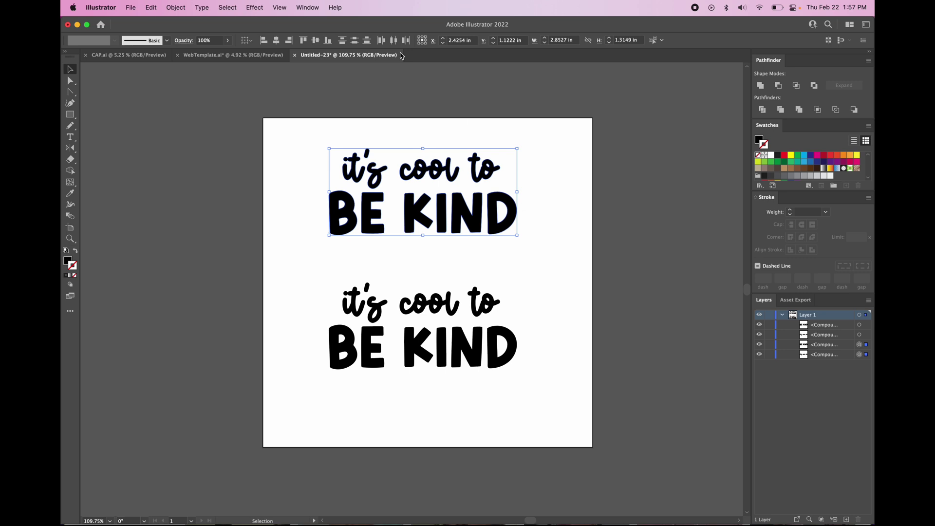
pyautogui.click(275, 41)
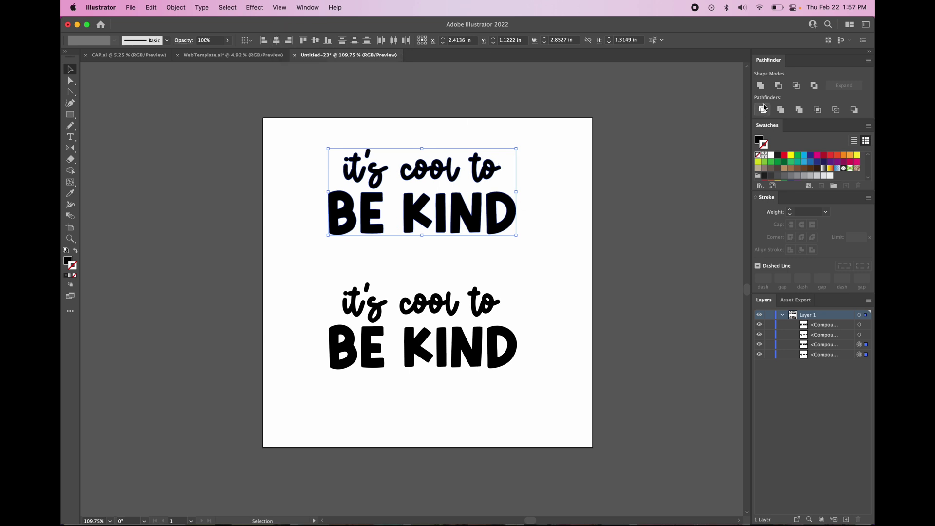
pyautogui.click(760, 86)
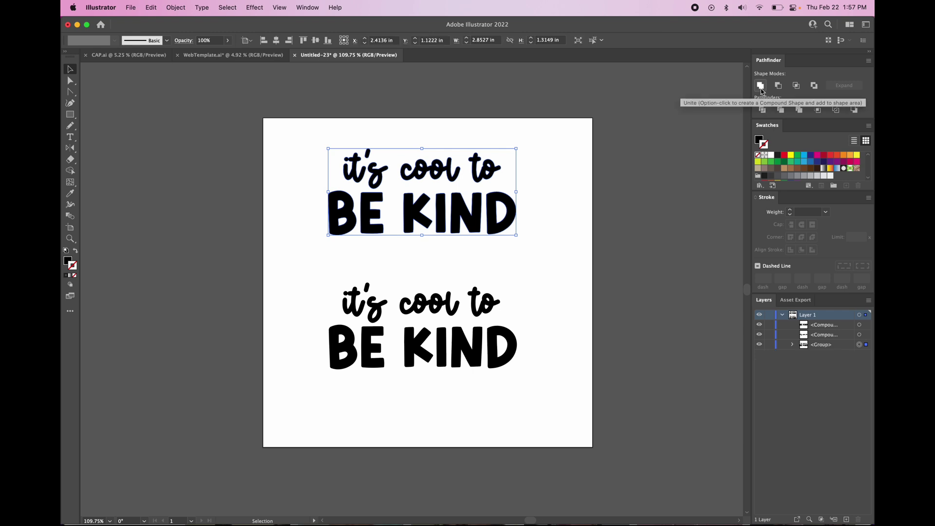
pyautogui.click(168, 7)
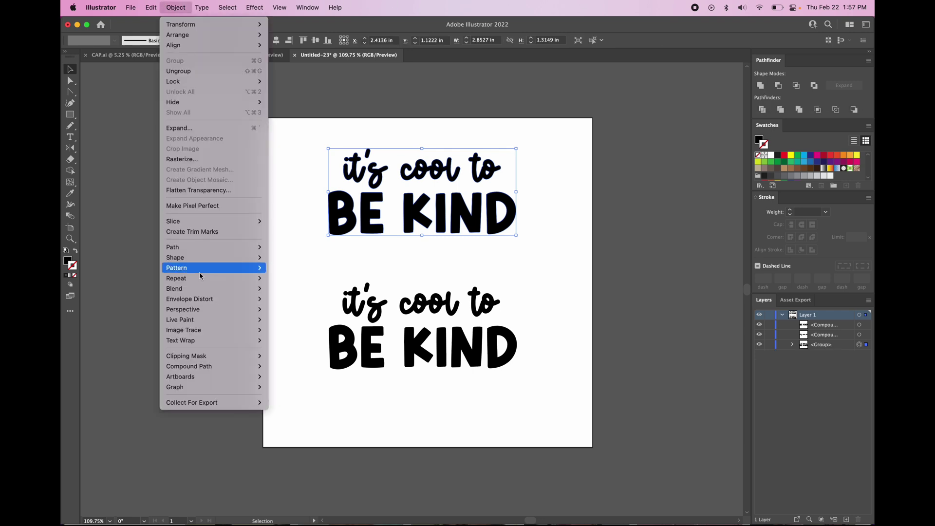
pyautogui.moveTo(243, 366)
pyautogui.click(273, 376)
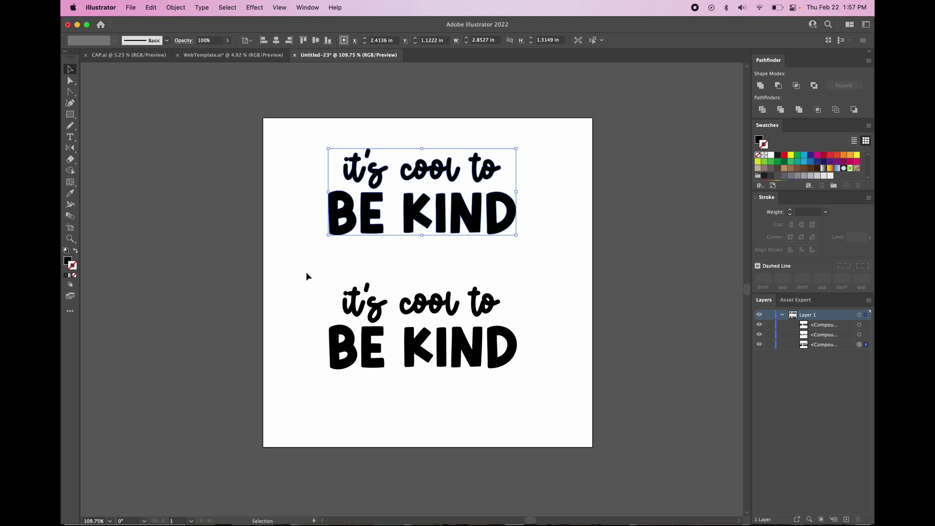
# Step: Fill the lower copy's BE KIND with magenta pink instead of a magenta outline
pyautogui.click(459, 309)
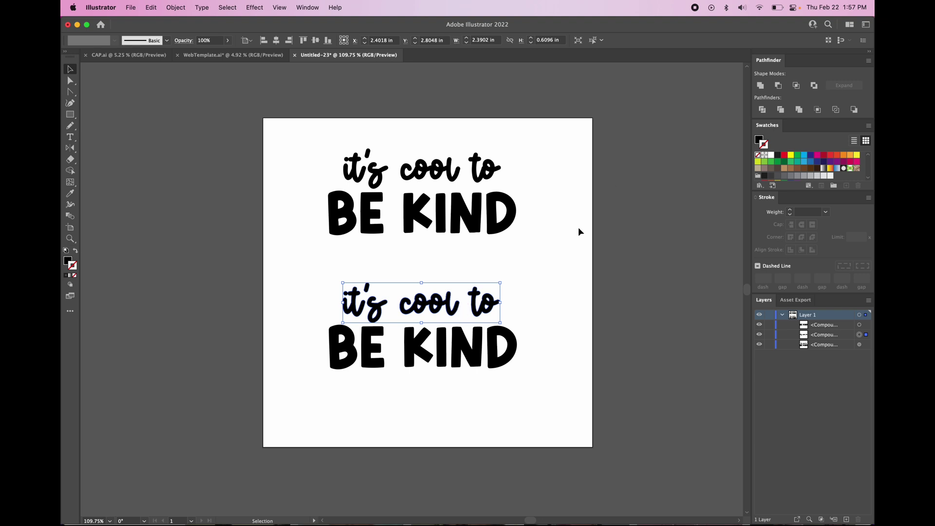
pyautogui.click(491, 353)
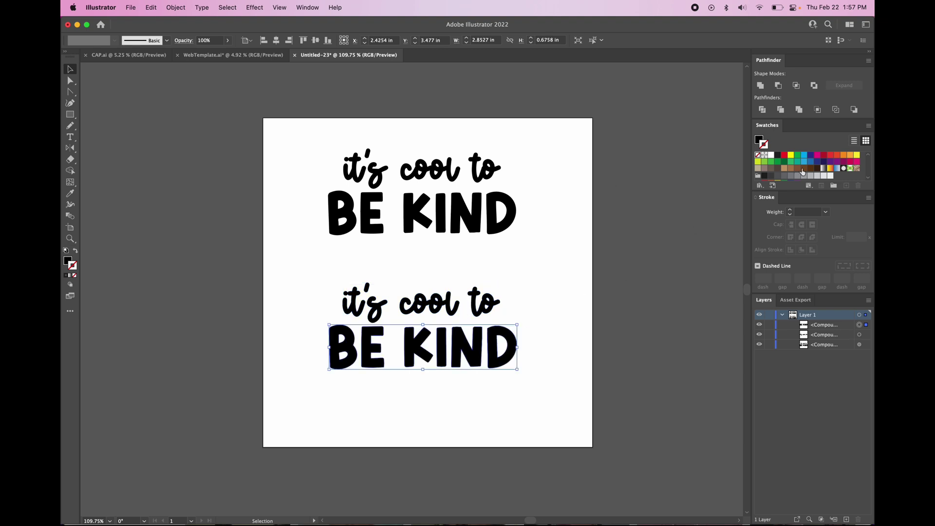
pyautogui.click(849, 162)
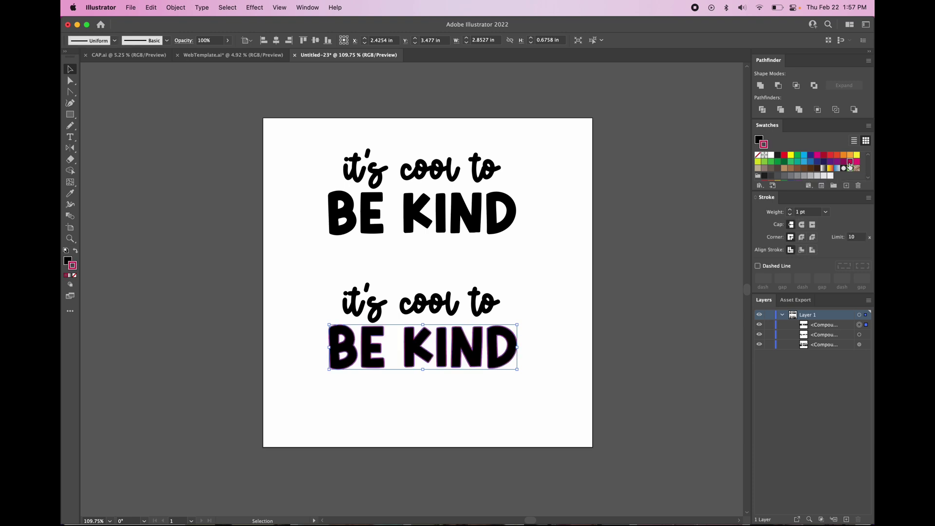
pyautogui.press('/')
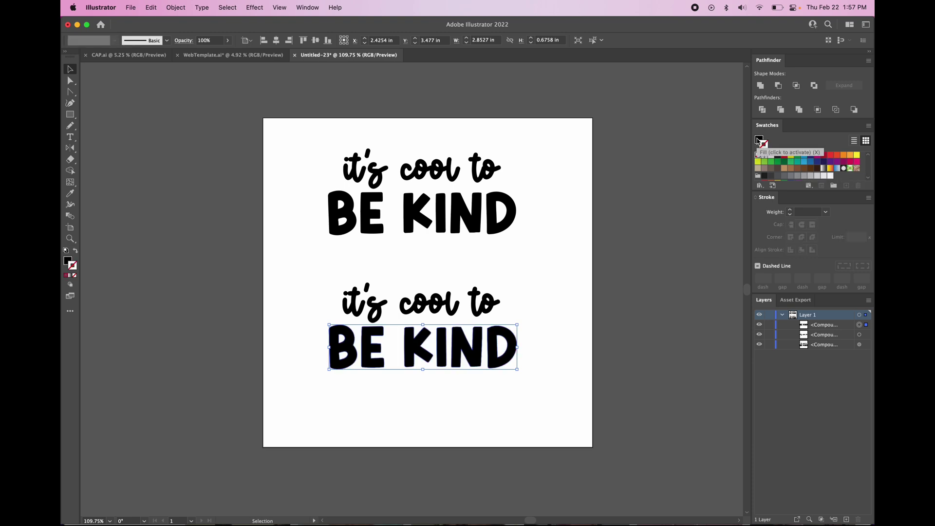
pyautogui.click(758, 140)
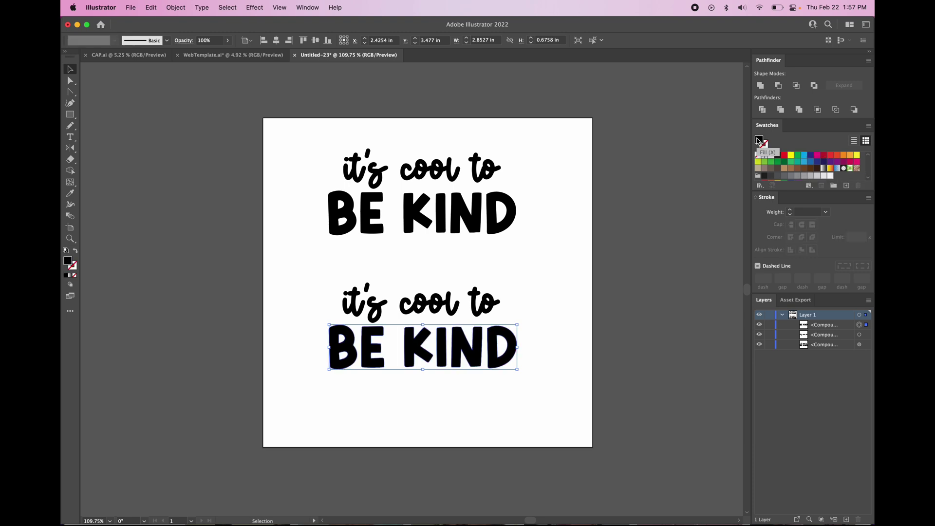
pyautogui.click(851, 162)
# Step: Horizontally align the lower "it's cool to" and BE KIND lines on each other
pyautogui.click(478, 423)
pyautogui.moveTo(538, 403); pyautogui.dragTo(291, 292)
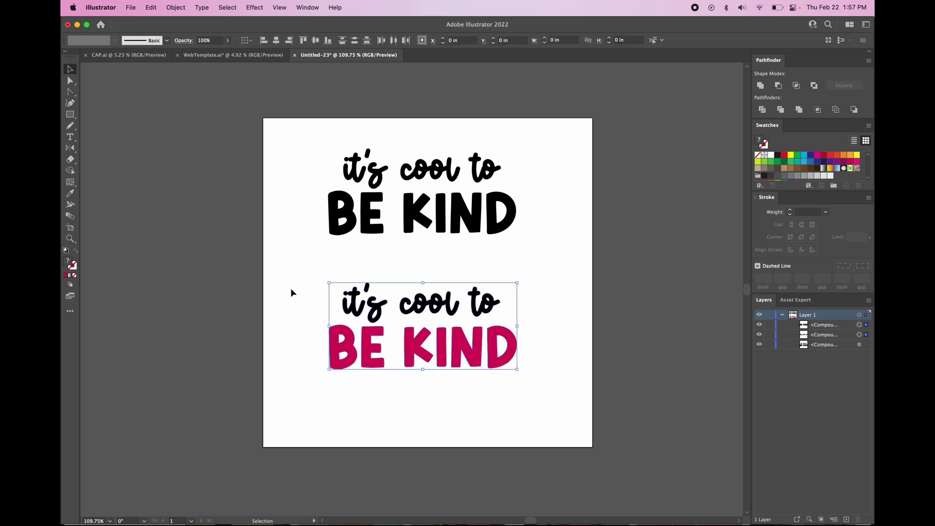
pyautogui.click(277, 42)
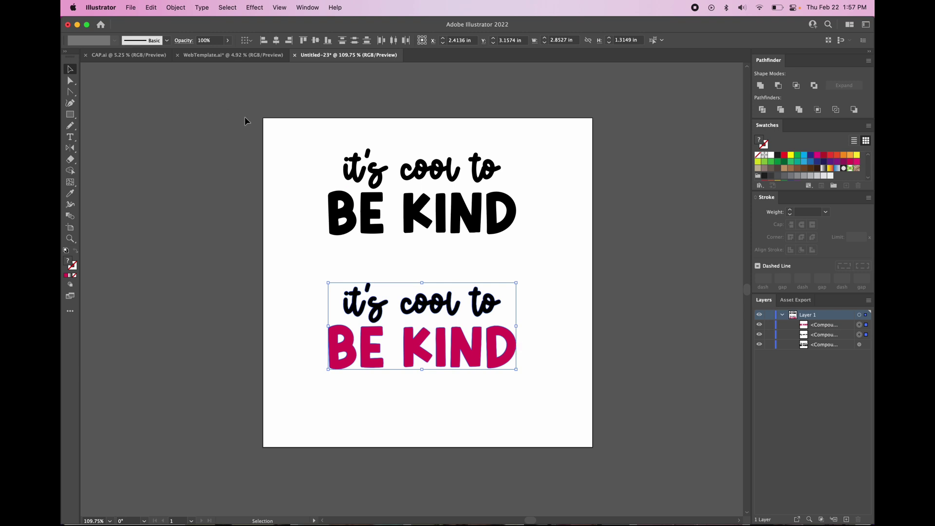
# Step: Group the lower pink-and-navy phrase and delete it, leaving only the black lettering
pyautogui.click(175, 3)
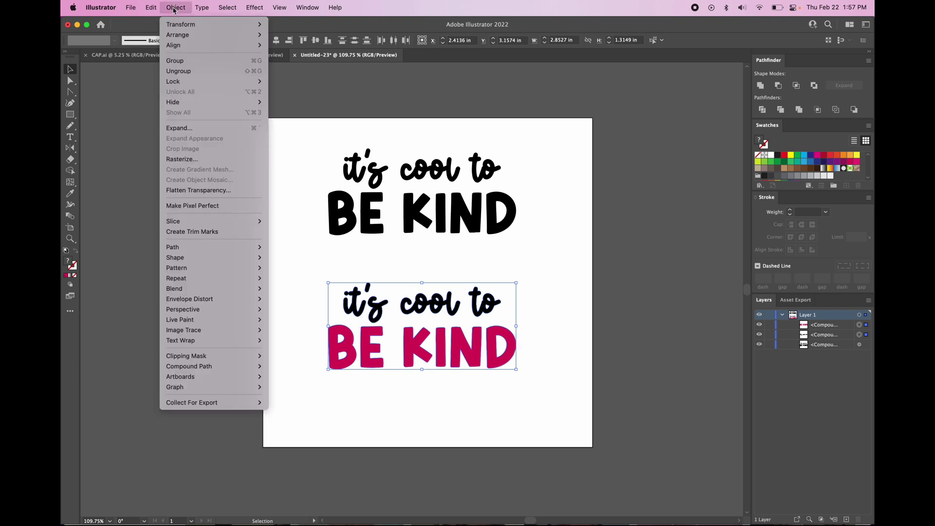
pyautogui.click(188, 62)
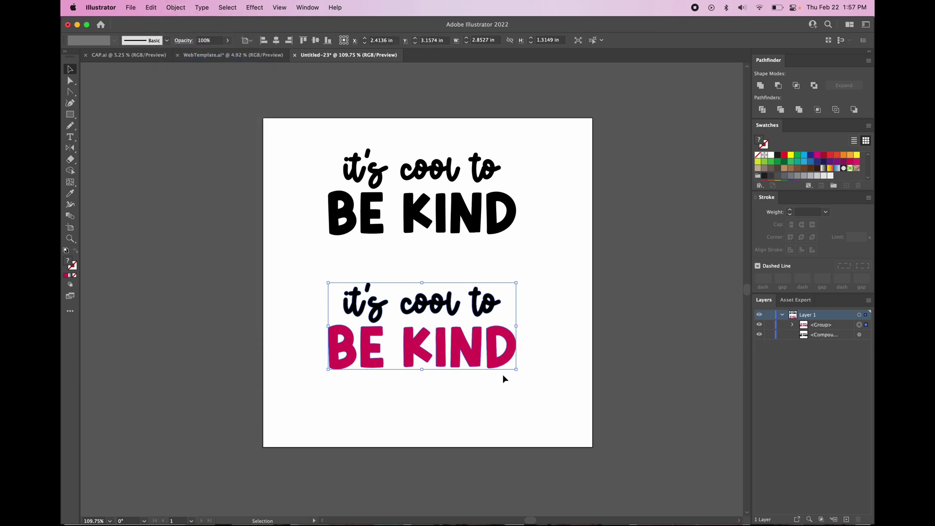
pyautogui.click(498, 375)
pyautogui.scroll(-5, 499, 376)
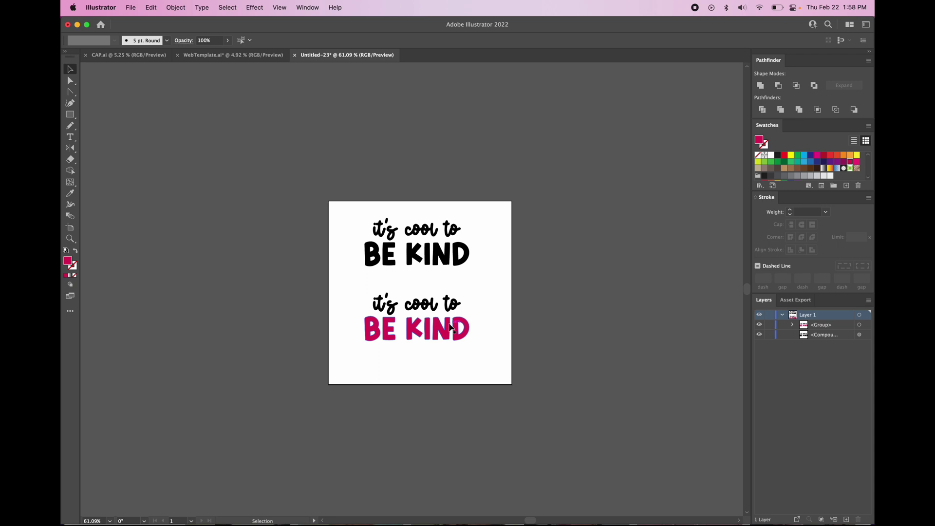
pyautogui.moveTo(493, 296); pyautogui.dragTo(468, 349)
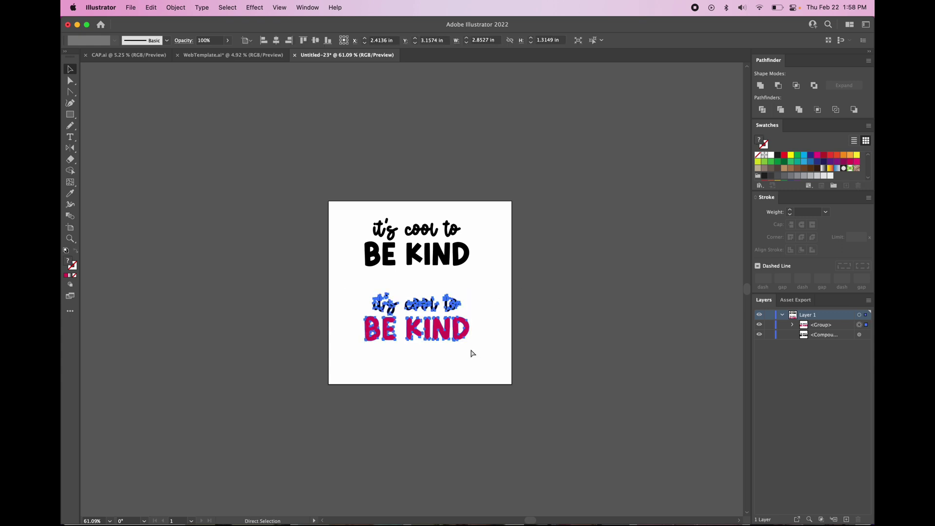
pyautogui.press('Delete')
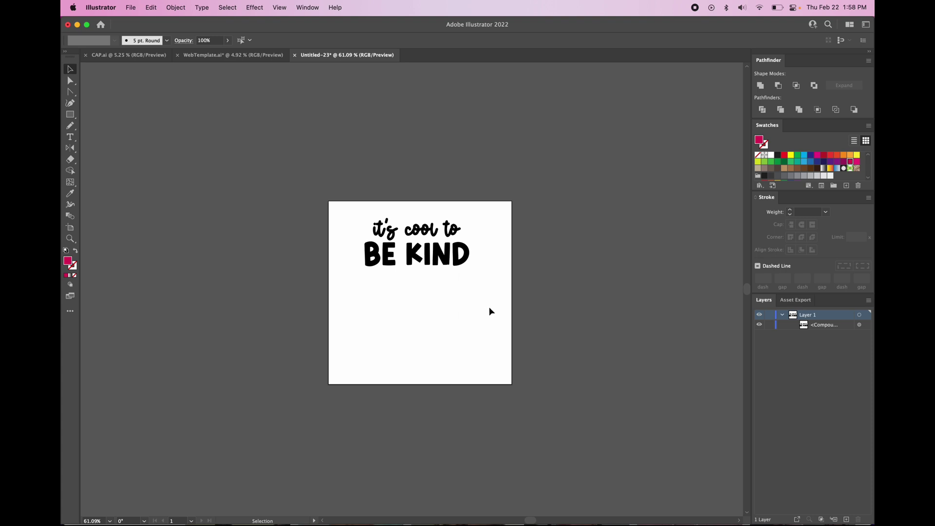
# Step: Centre the black phrase horizontally and vertically, then scale it up to about 4.91 × 2.26 in
pyautogui.moveTo(490, 310); pyautogui.dragTo(304, 190)
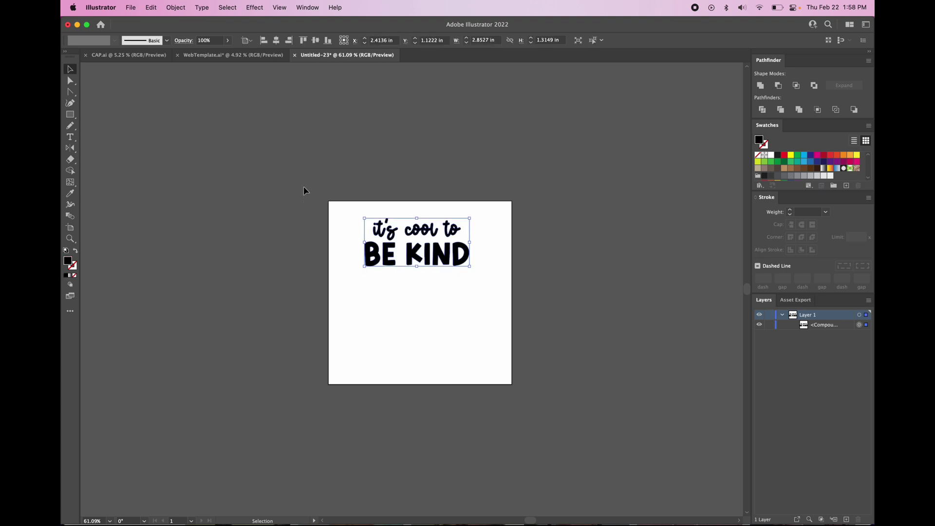
pyautogui.click(277, 40)
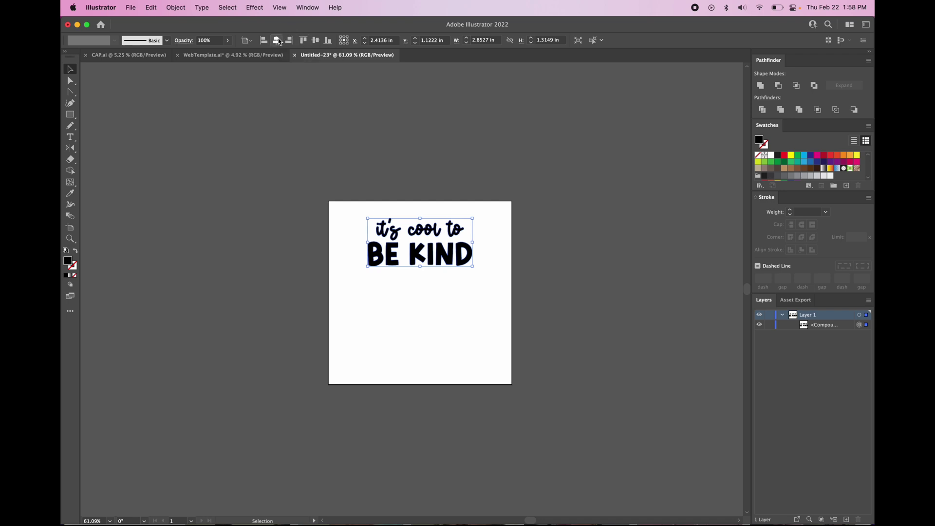
pyautogui.click(316, 41)
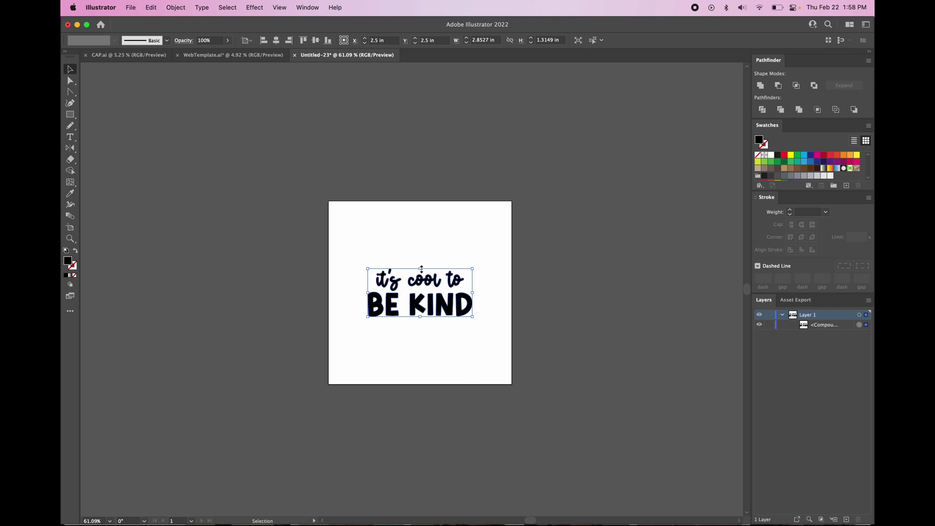
pyautogui.moveTo(421, 269); pyautogui.dragTo(425, 253)
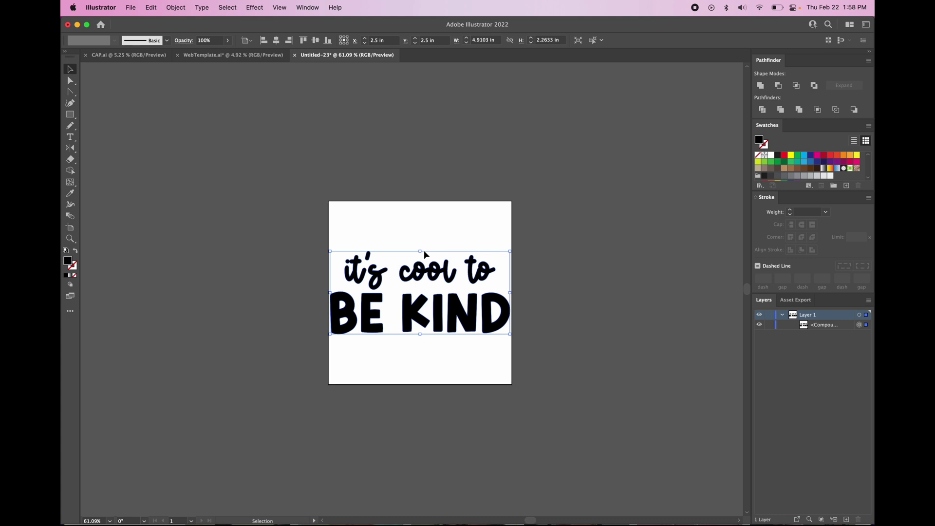
pyautogui.click(402, 224)
# Step: Save As the file named be-kind-svg with format SVG (svg), opening the SVG Options
pyautogui.click(126, 3)
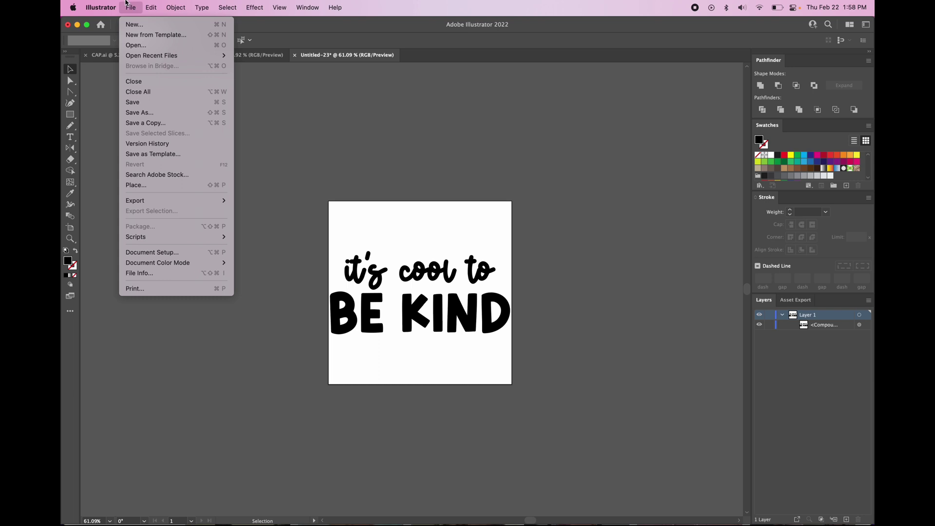
pyautogui.click(139, 112)
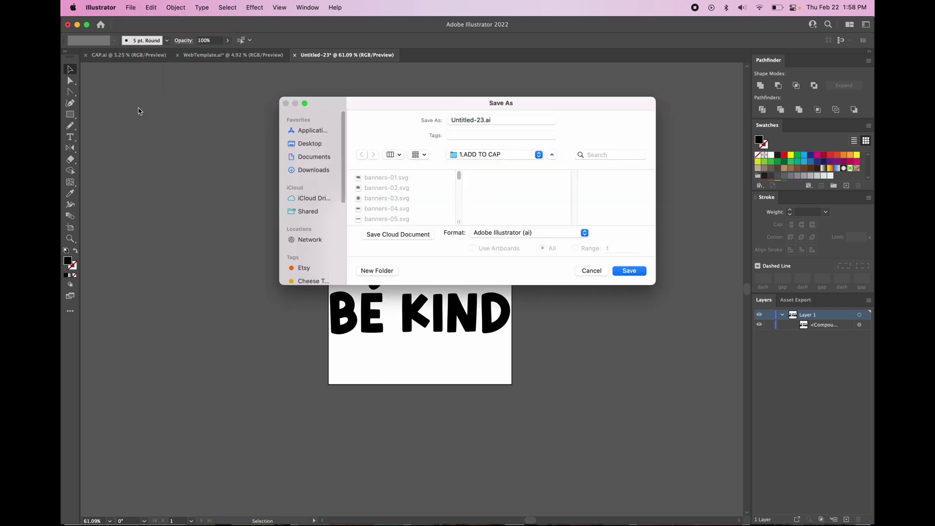
pyautogui.click(488, 122)
pyautogui.doubleClick(488, 122)
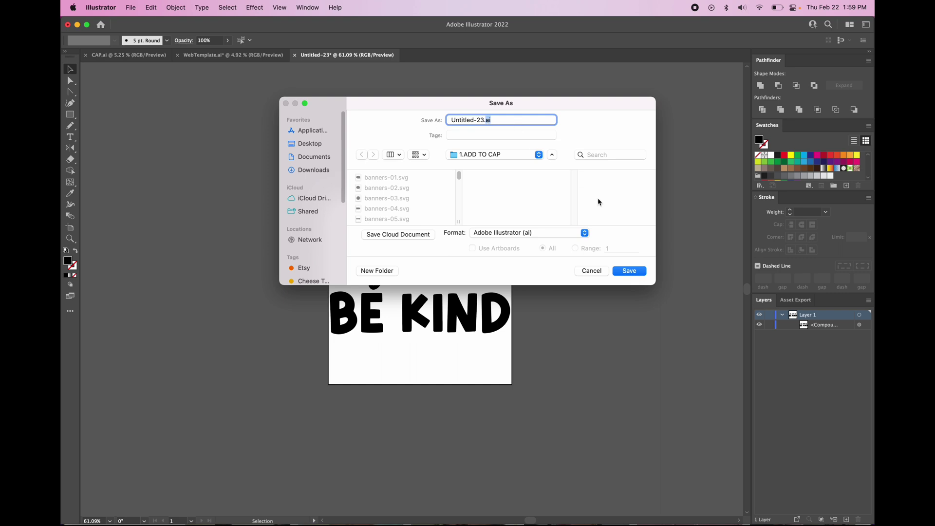
pyautogui.moveTo(493, 121); pyautogui.dragTo(405, 123)
pyautogui.write('be-kind')
pyautogui.write('-svg')
pyautogui.click(485, 233)
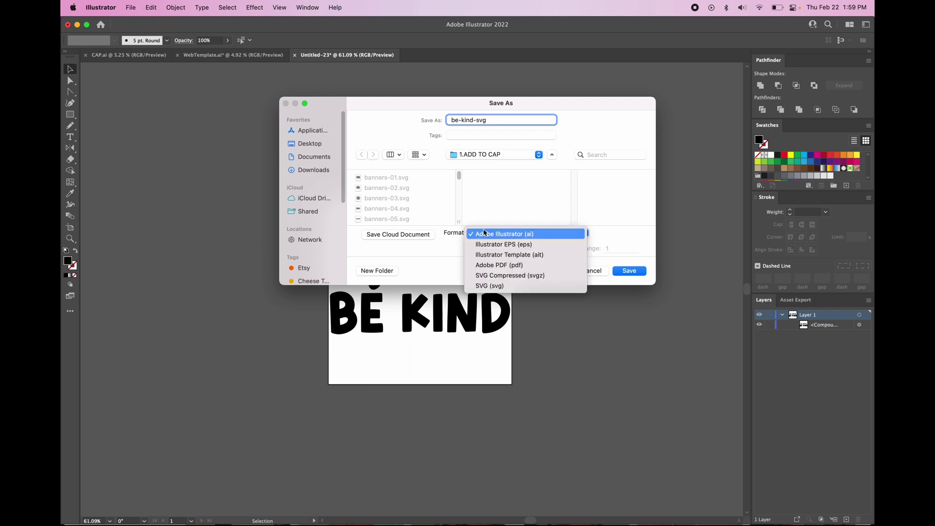
pyautogui.click(495, 286)
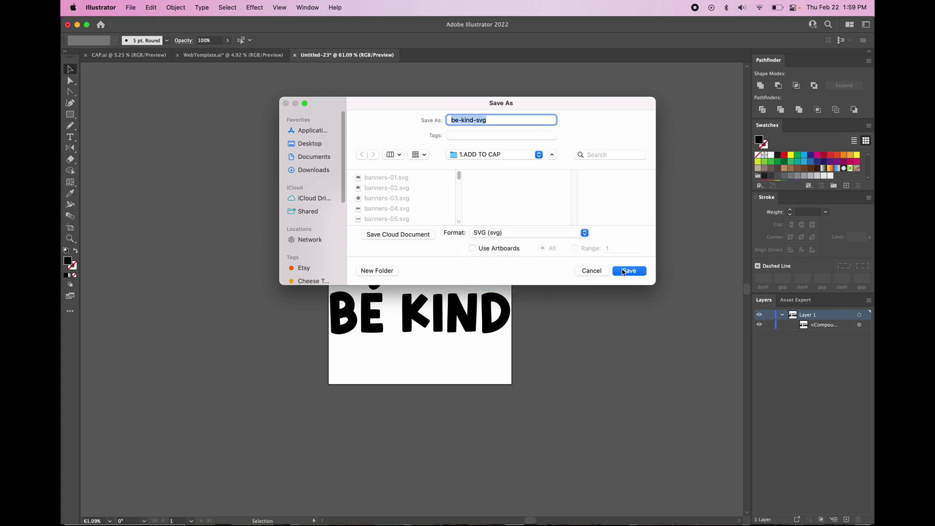
pyautogui.click(624, 272)
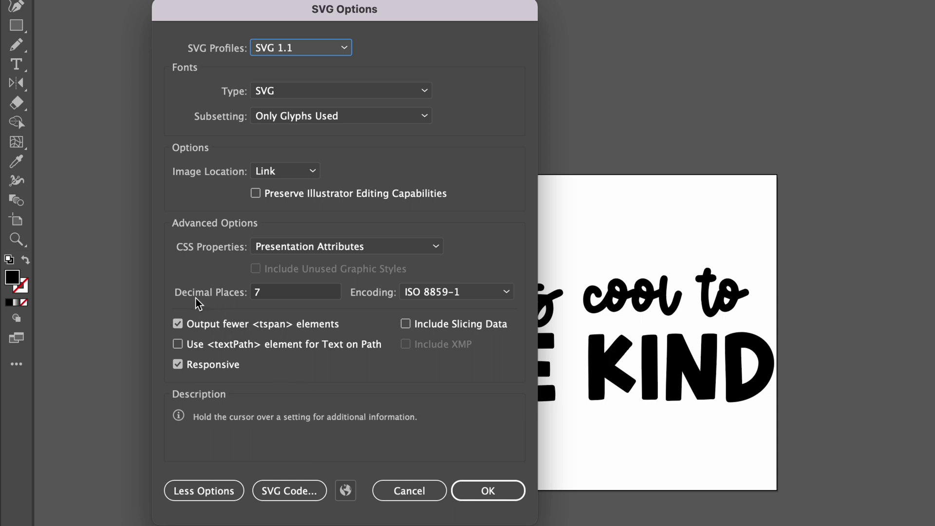
# Step: Accept the SVG 1.1 default options to save be-kind-svg.svg
pyautogui.click(475, 489)
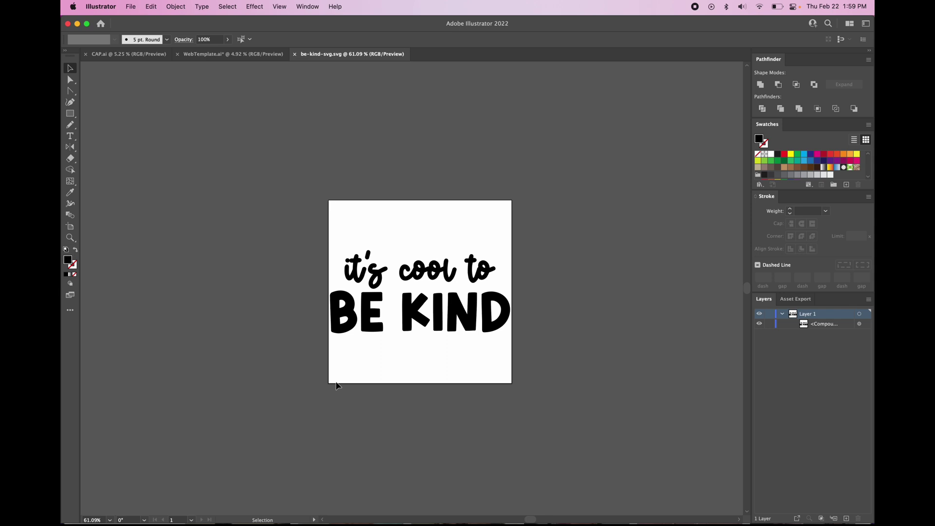
pyautogui.click(131, 7)
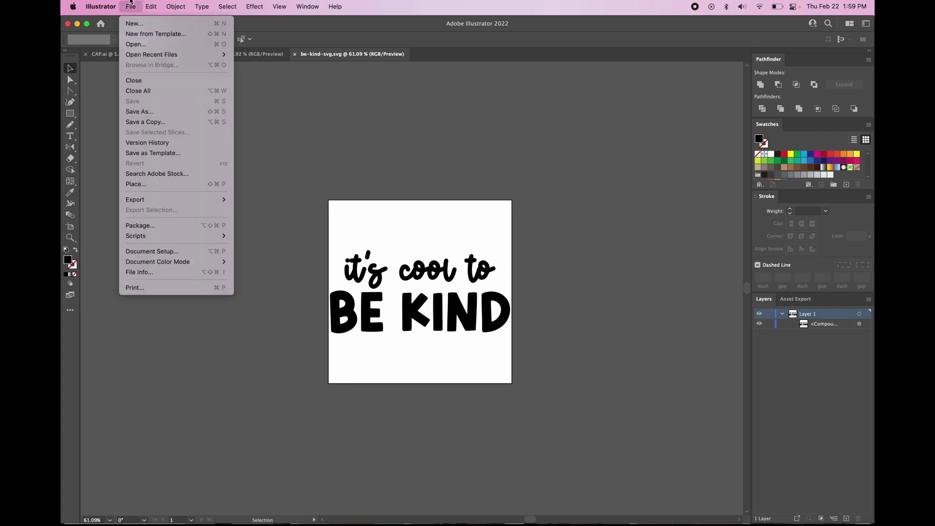
pyautogui.click(164, 114)
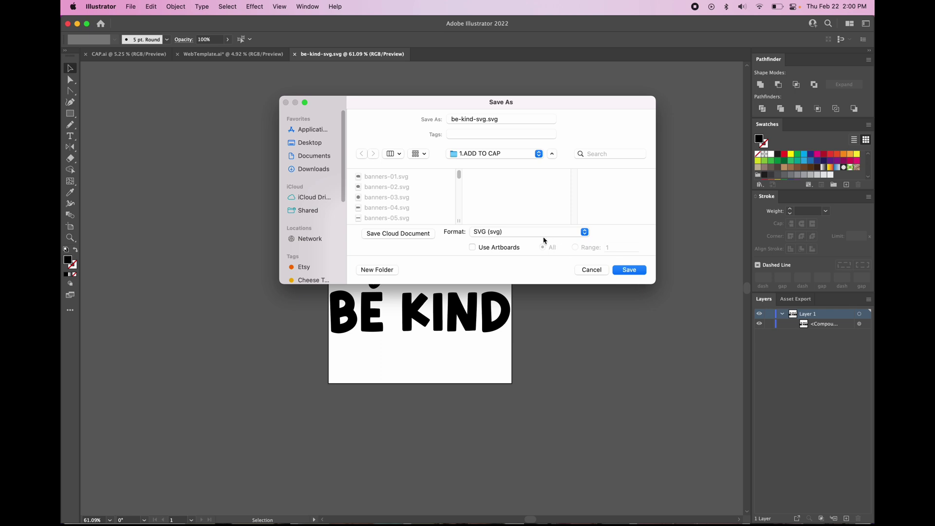
pyautogui.click(534, 236)
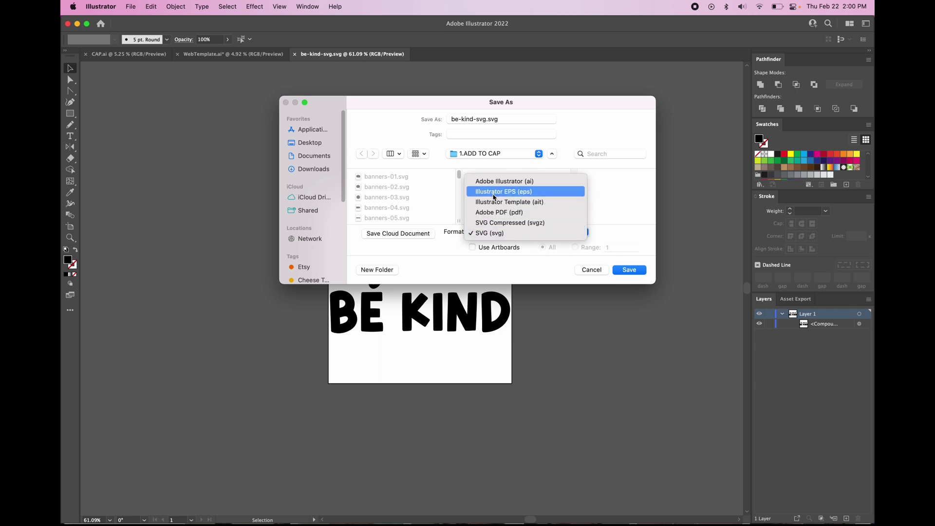
pyautogui.click(591, 270)
pyautogui.click(591, 270)
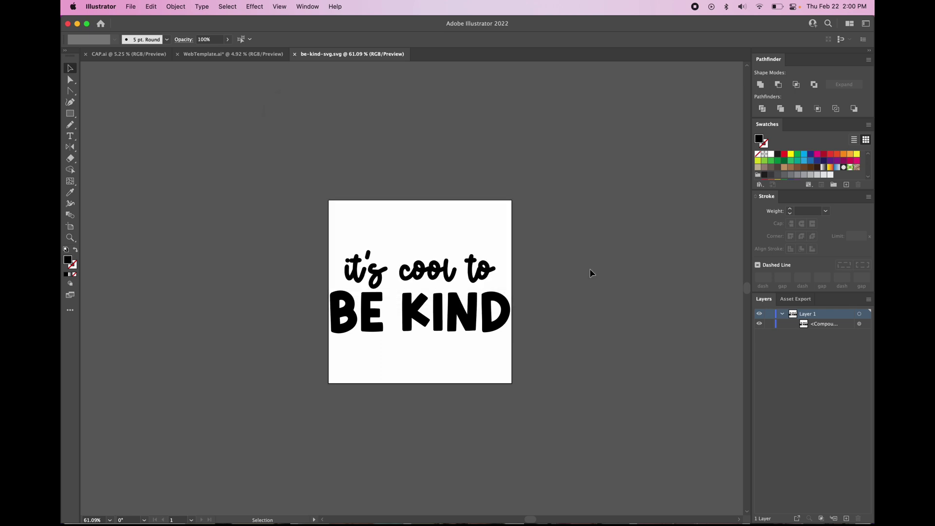
pyautogui.click(131, 6)
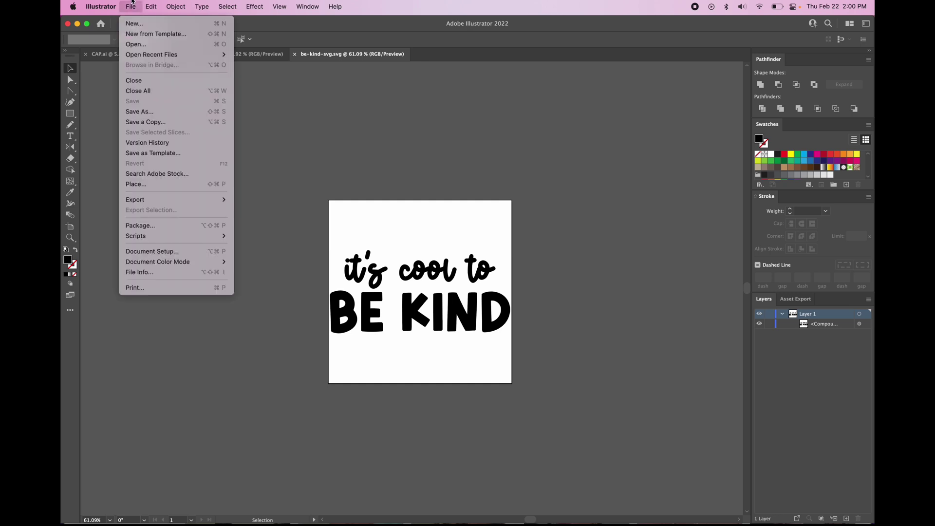
pyautogui.moveTo(156, 201)
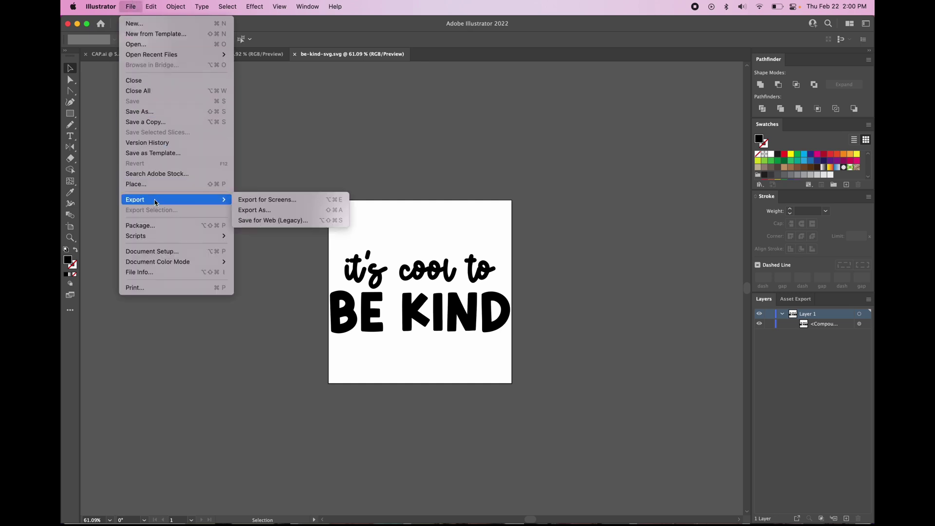
pyautogui.click(271, 214)
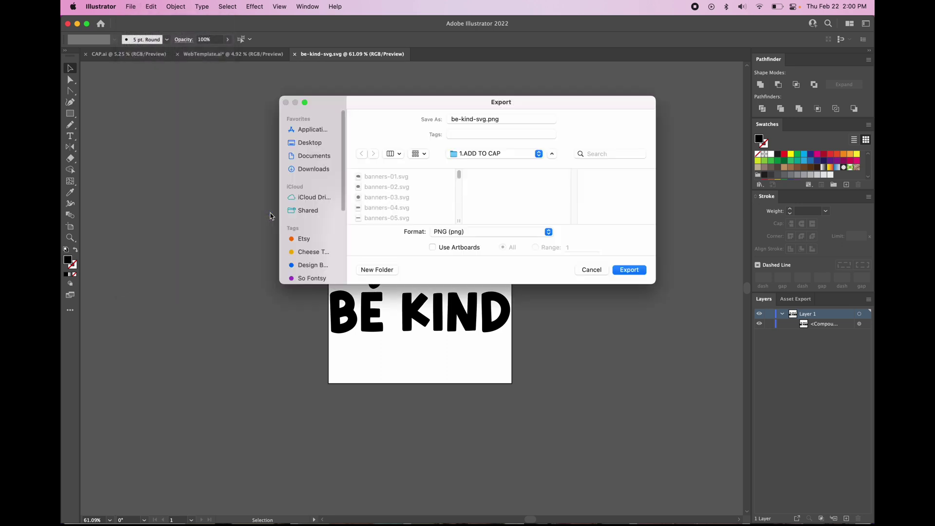
pyautogui.click(456, 232)
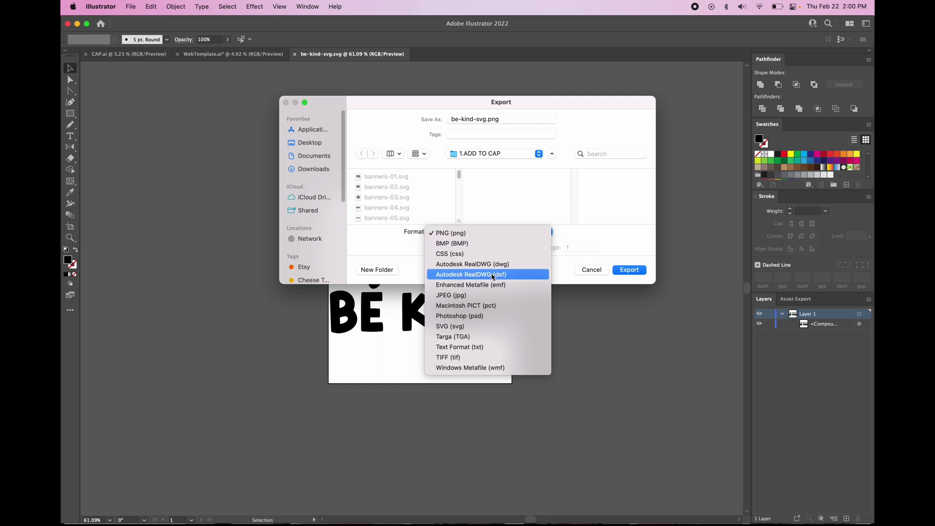
pyautogui.click(576, 245)
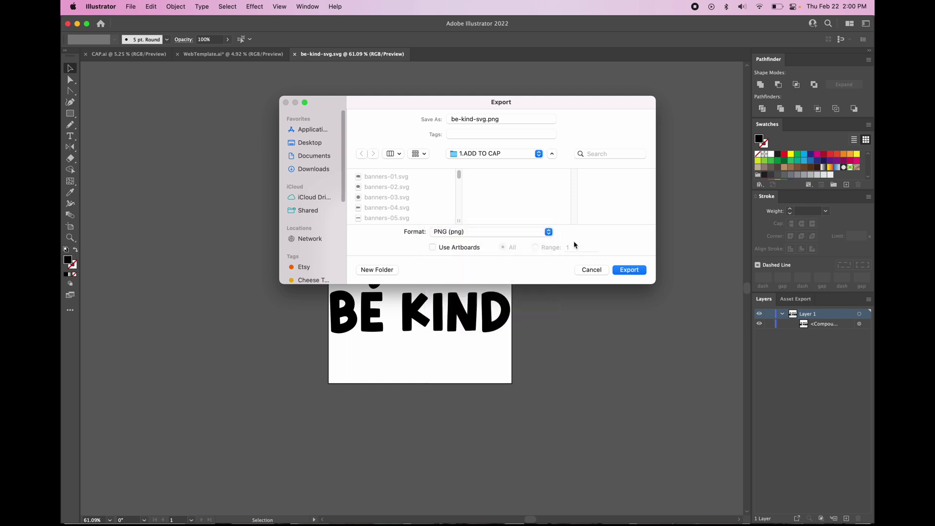
pyautogui.click(588, 273)
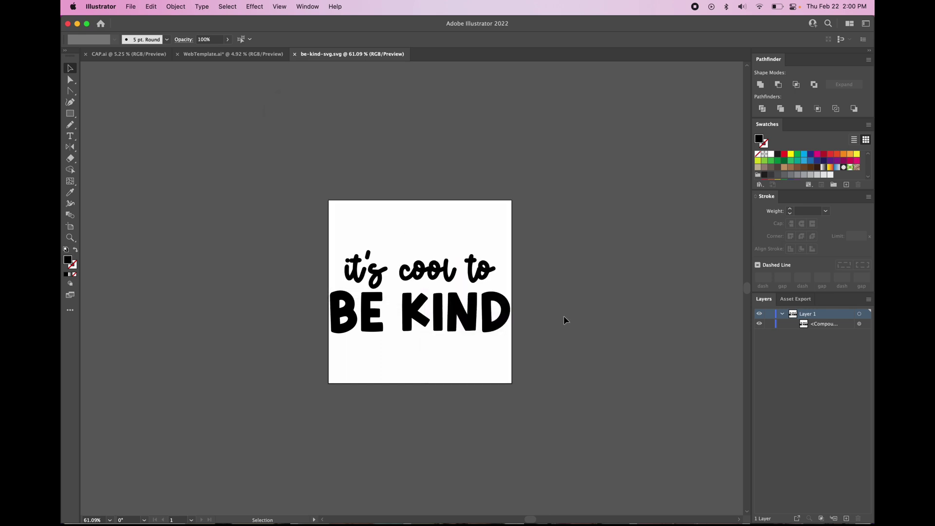